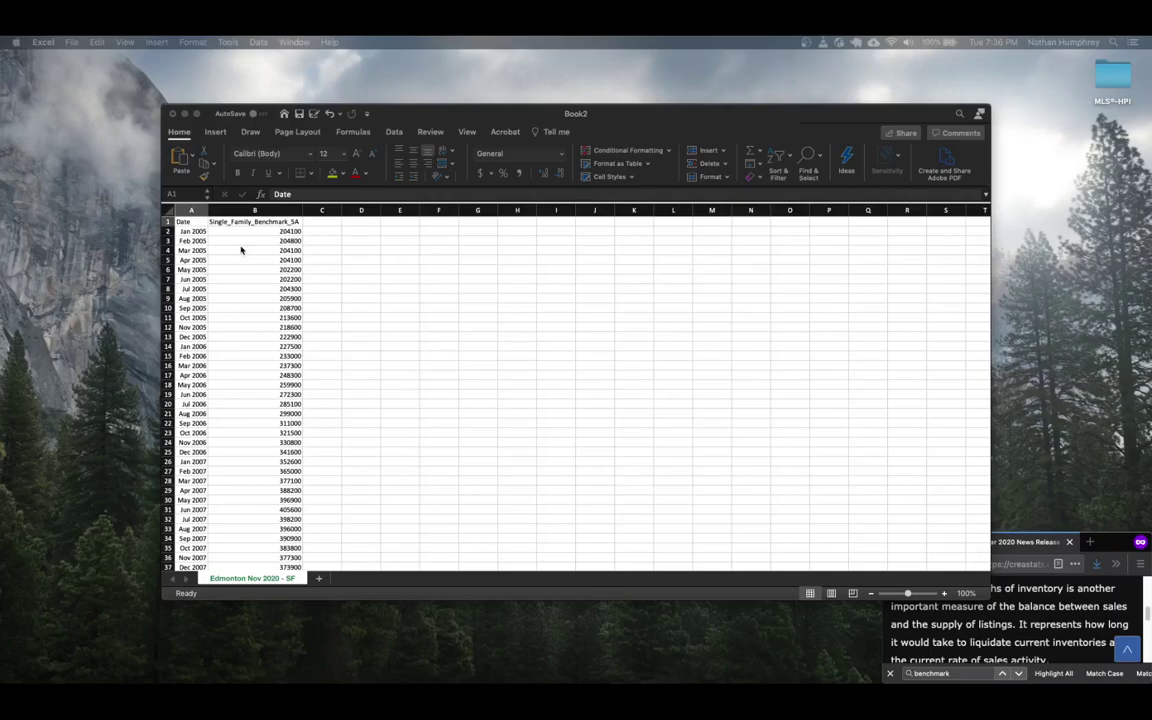
Insert a 2-D line chart of the Date and Single_Family_Benchmark_SA columns through Nov 2020 and move it close beside the data
{"action": "scroll", "coordinate": [241, 250], "scroll_direction": "down", "scroll_amount": 15}
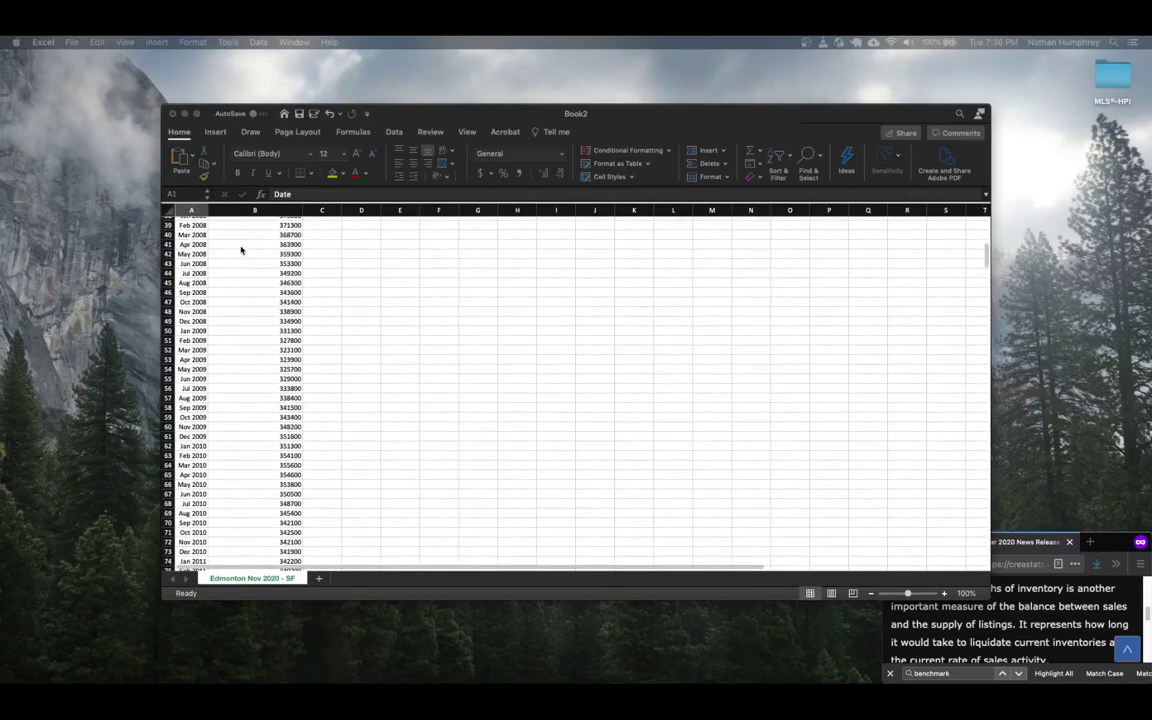
{"action": "scroll", "coordinate": [241, 250], "scroll_direction": "up", "scroll_amount": 15}
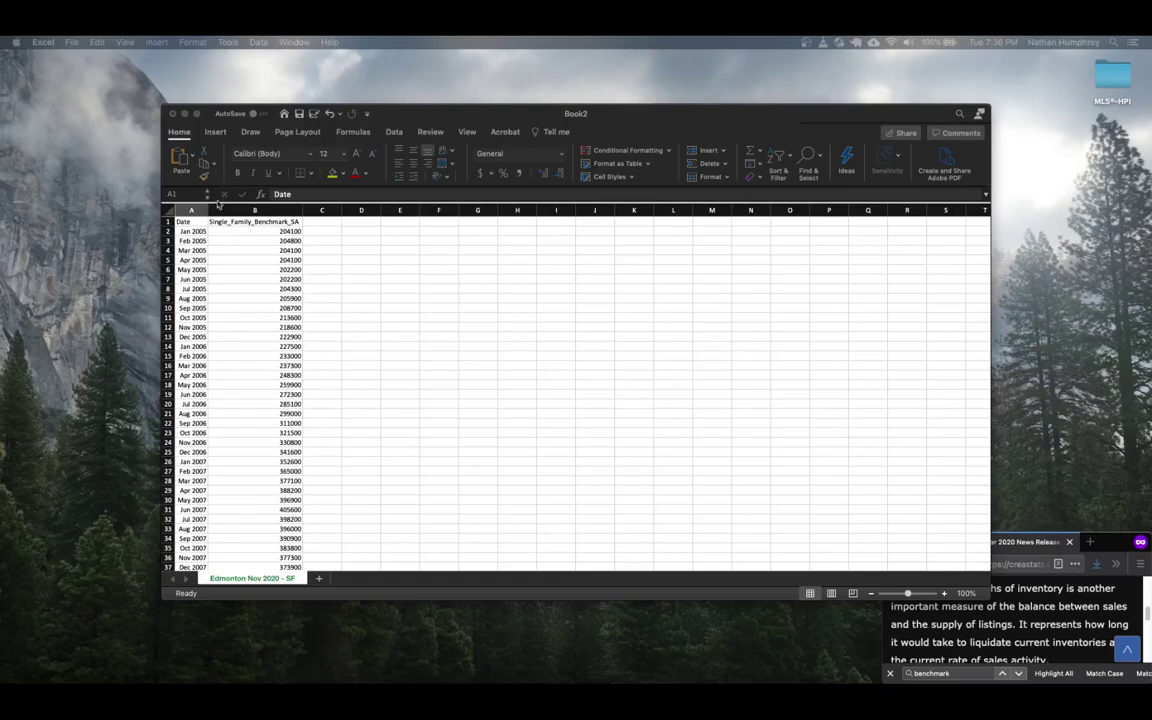
{"action": "left_click", "coordinate": [201, 226]}
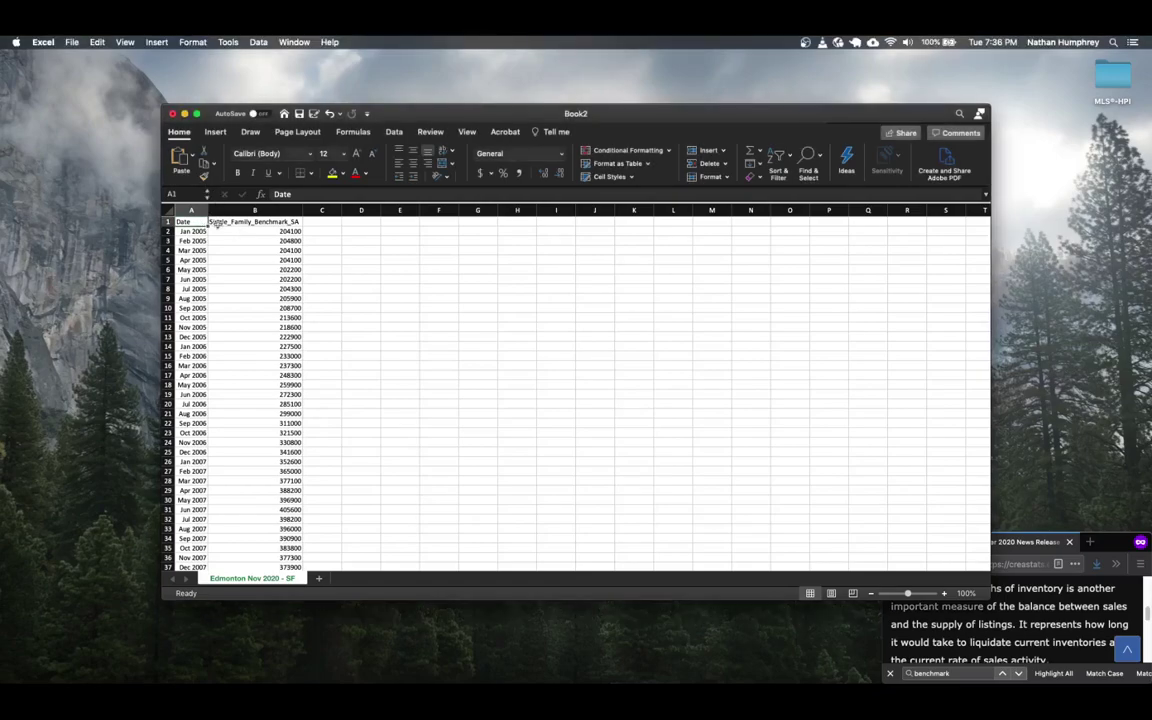
{"action": "left_click_drag", "start_coordinate": [217, 222], "coordinate": [218, 222]}
{"action": "key", "text": "super+shift+Down"}
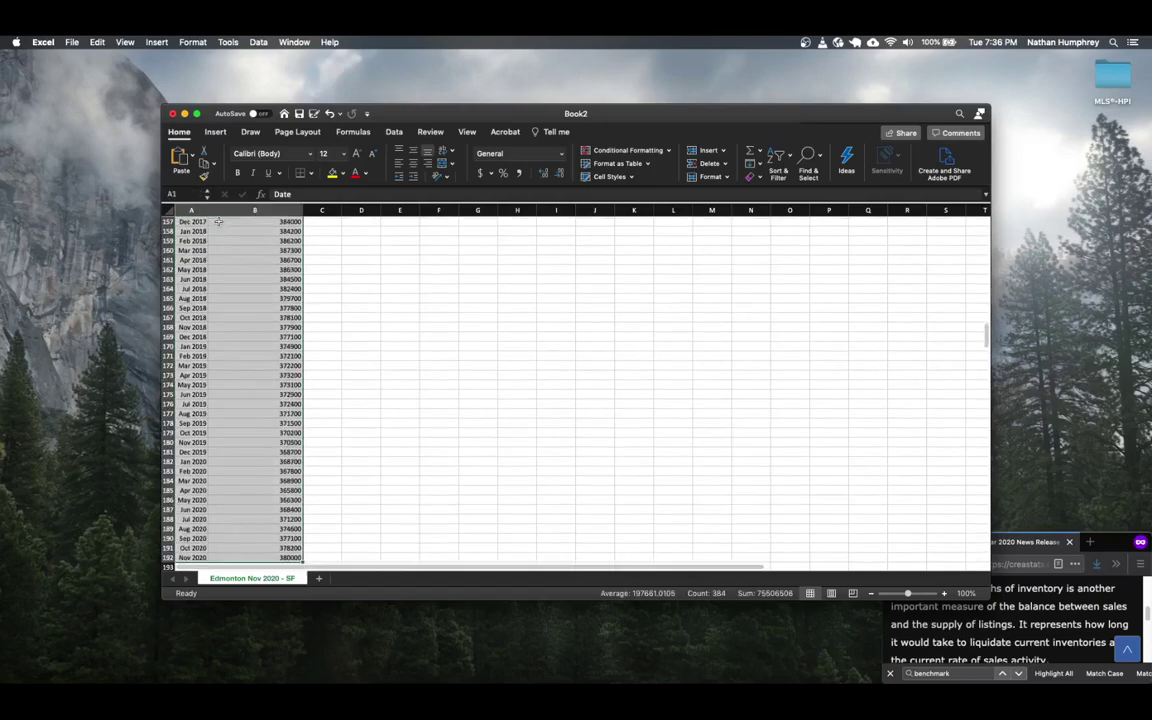
{"action": "left_click", "coordinate": [224, 134]}
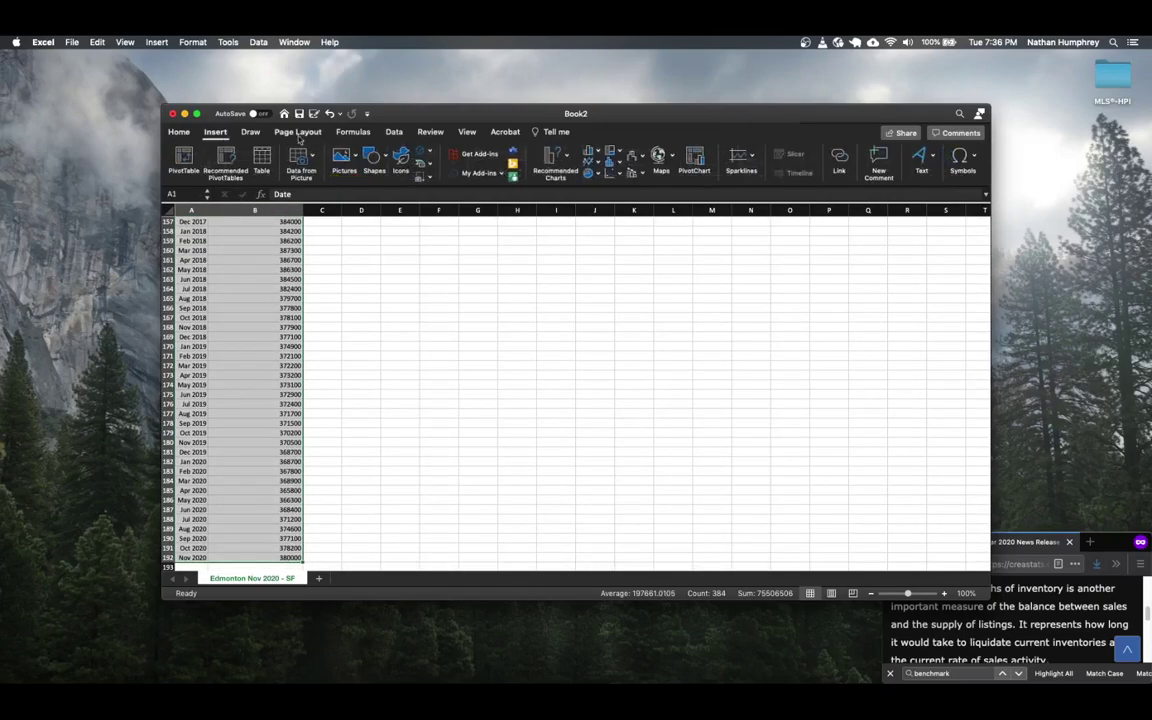
{"action": "left_click", "coordinate": [597, 162]}
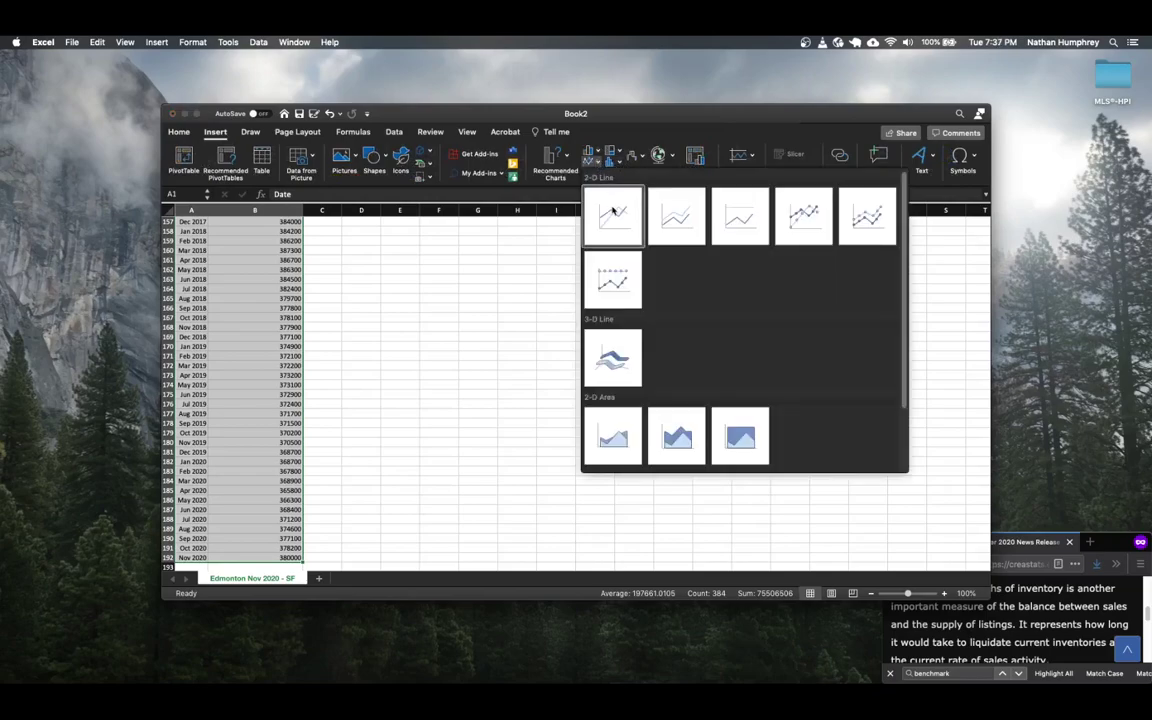
{"action": "left_click", "coordinate": [613, 211]}
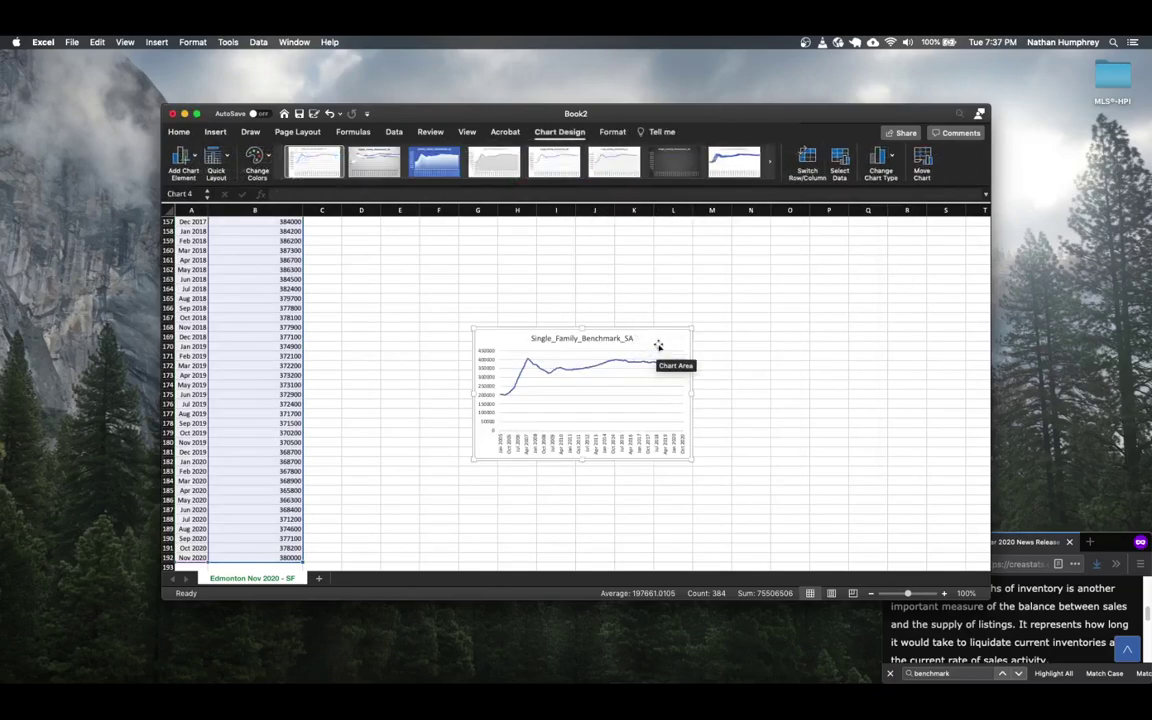
{"action": "left_click_drag", "start_coordinate": [659, 345], "coordinate": [528, 249]}
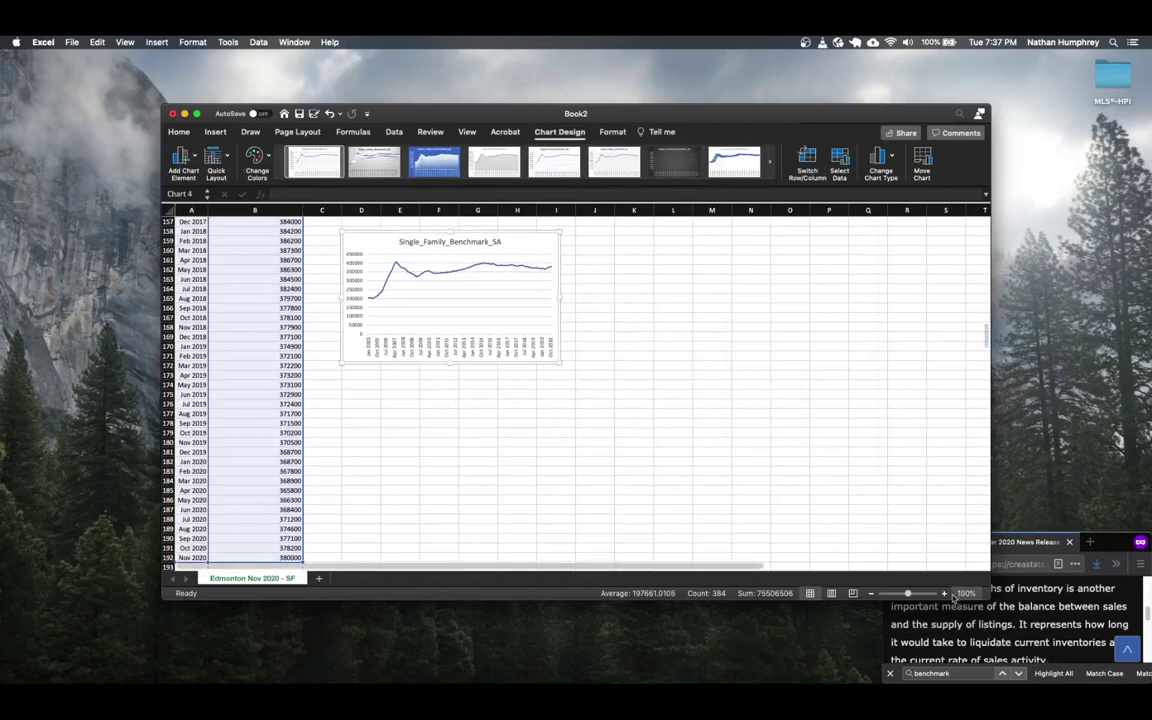
{"action": "scroll", "coordinate": [811, 529], "scroll_direction": "up", "scroll_amount": 4}
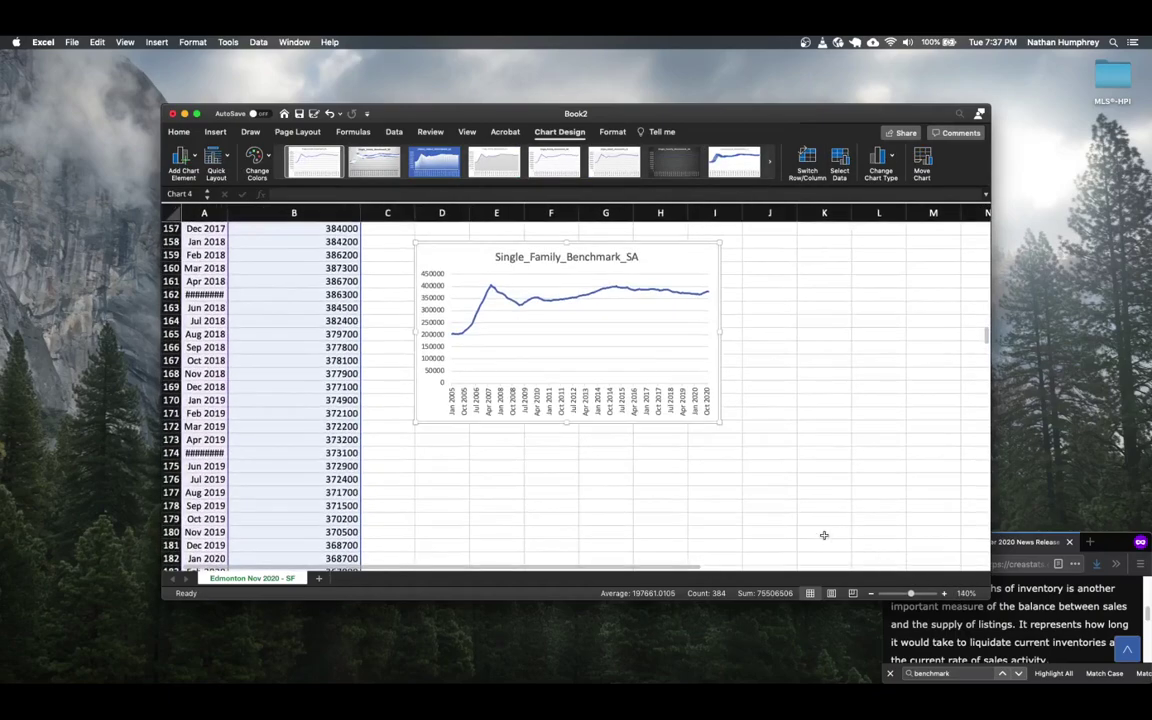
Examine the benchmark price trend along the chart line from 2005 to 2020, checking individual monthly points
{"action": "mouse_move", "coordinate": [562, 305]}
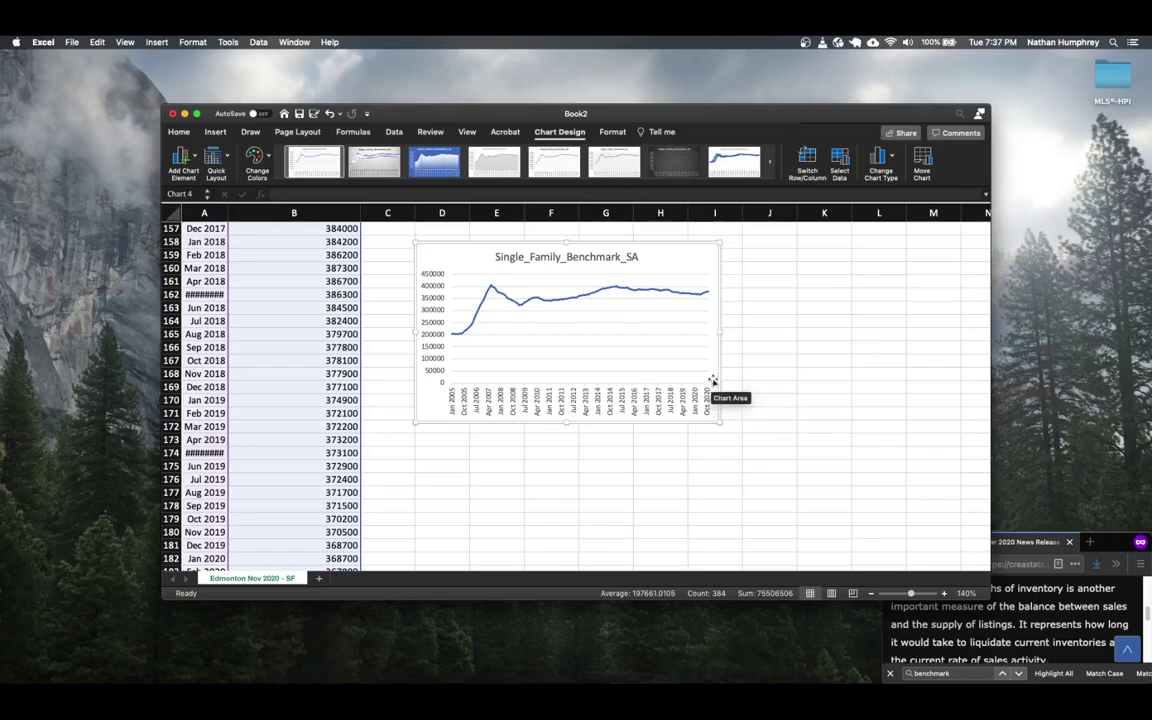
{"action": "scroll", "coordinate": [285, 369], "scroll_direction": "down", "scroll_amount": 4}
{"action": "scroll", "coordinate": [312, 368], "scroll_direction": "up", "scroll_amount": 5}
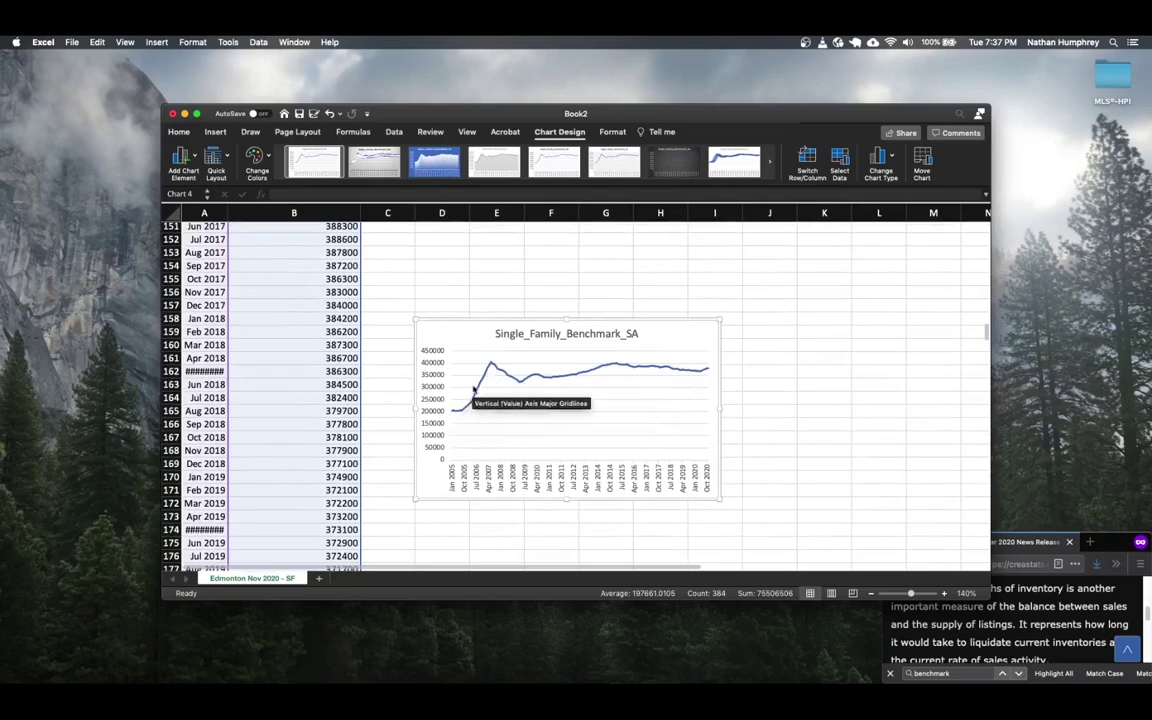
{"action": "scroll", "coordinate": [478, 356], "scroll_direction": "down", "scroll_amount": 2}
{"action": "scroll", "coordinate": [478, 356], "scroll_direction": "down", "scroll_amount": 5}
{"action": "scroll", "coordinate": [470, 305], "scroll_direction": "up", "scroll_amount": 3}
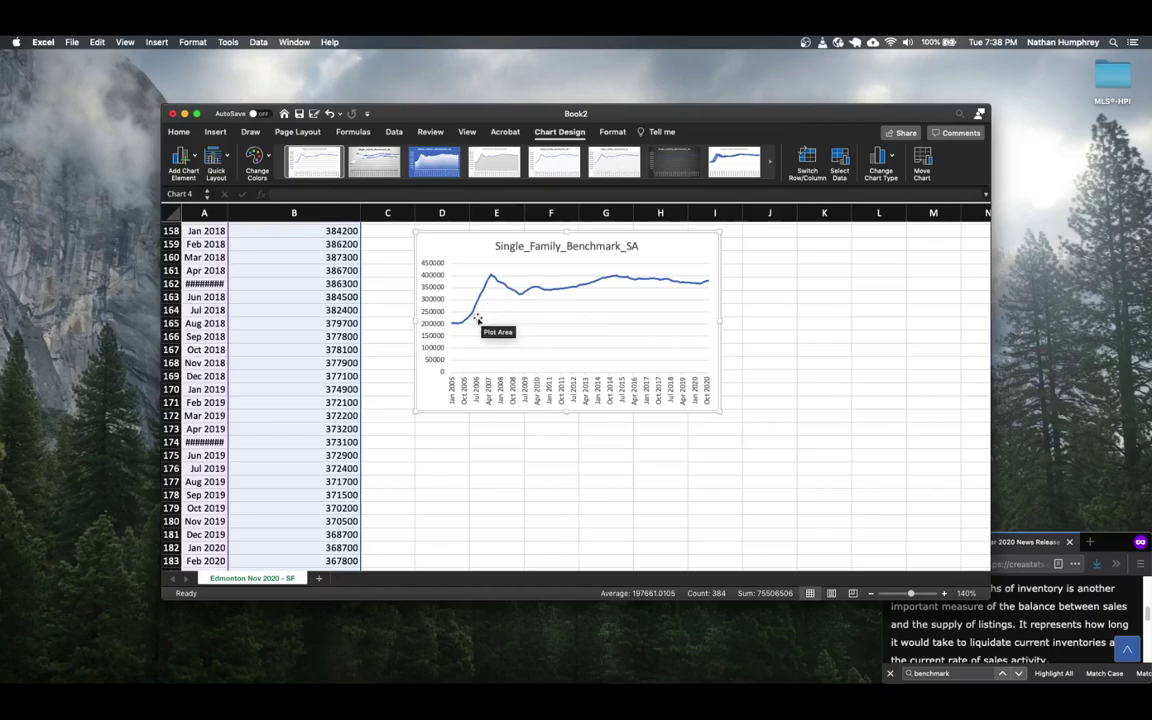
{"action": "mouse_move", "coordinate": [462, 328]}
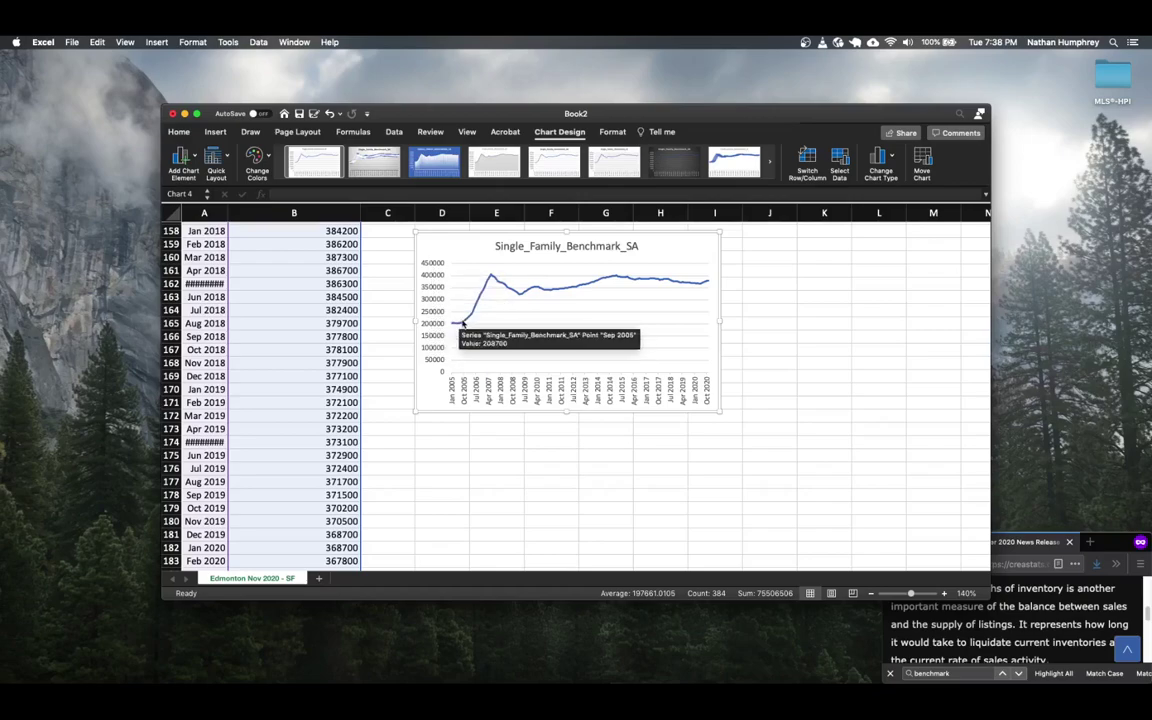
{"action": "mouse_move", "coordinate": [522, 300]}
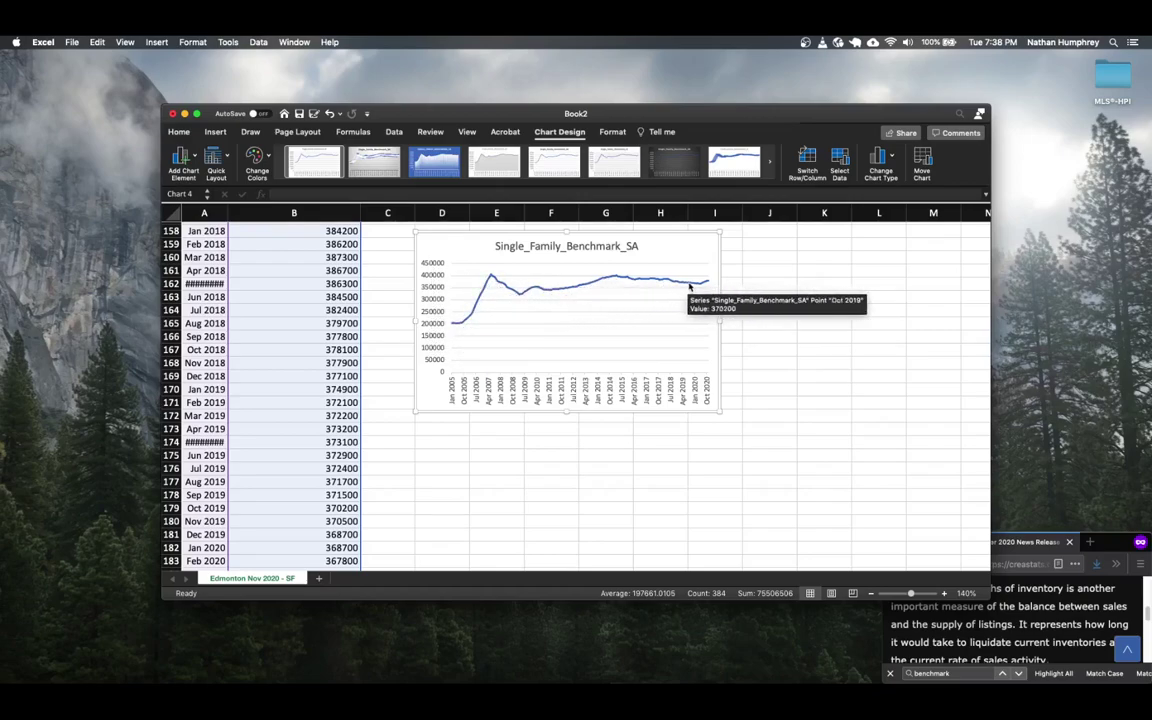
{"action": "mouse_move", "coordinate": [634, 282]}
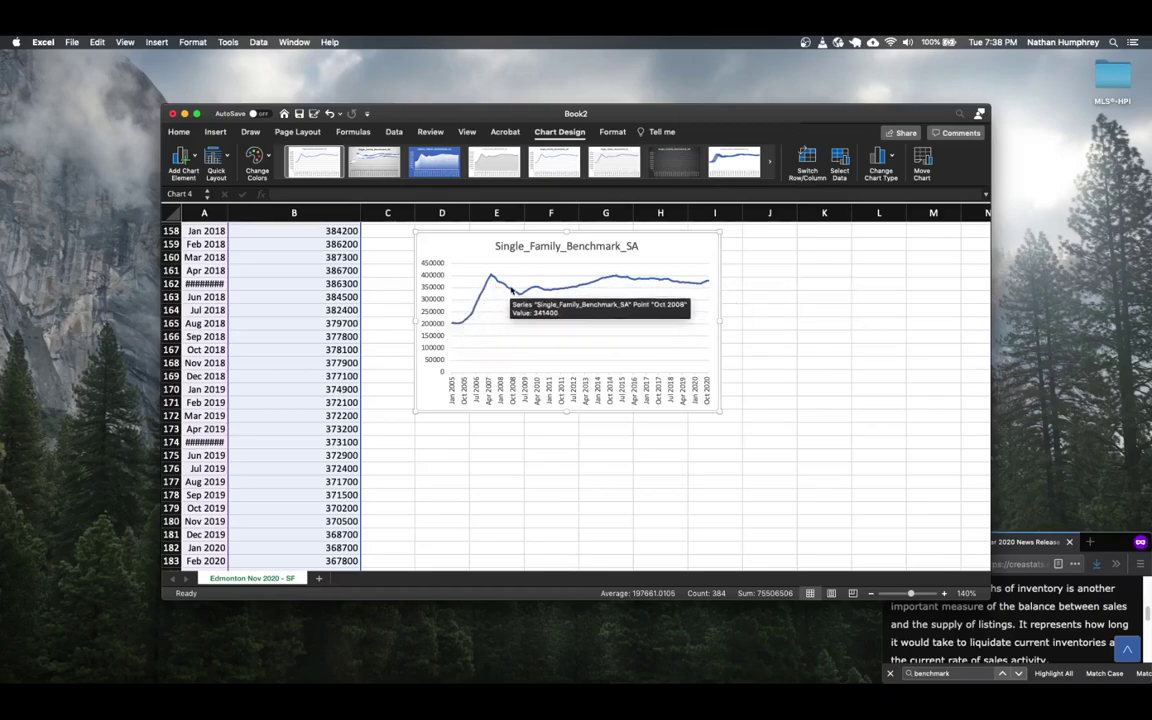
Set the minimum bound of the chart's vertical axis to 175000
{"action": "right_click", "coordinate": [434, 302]}
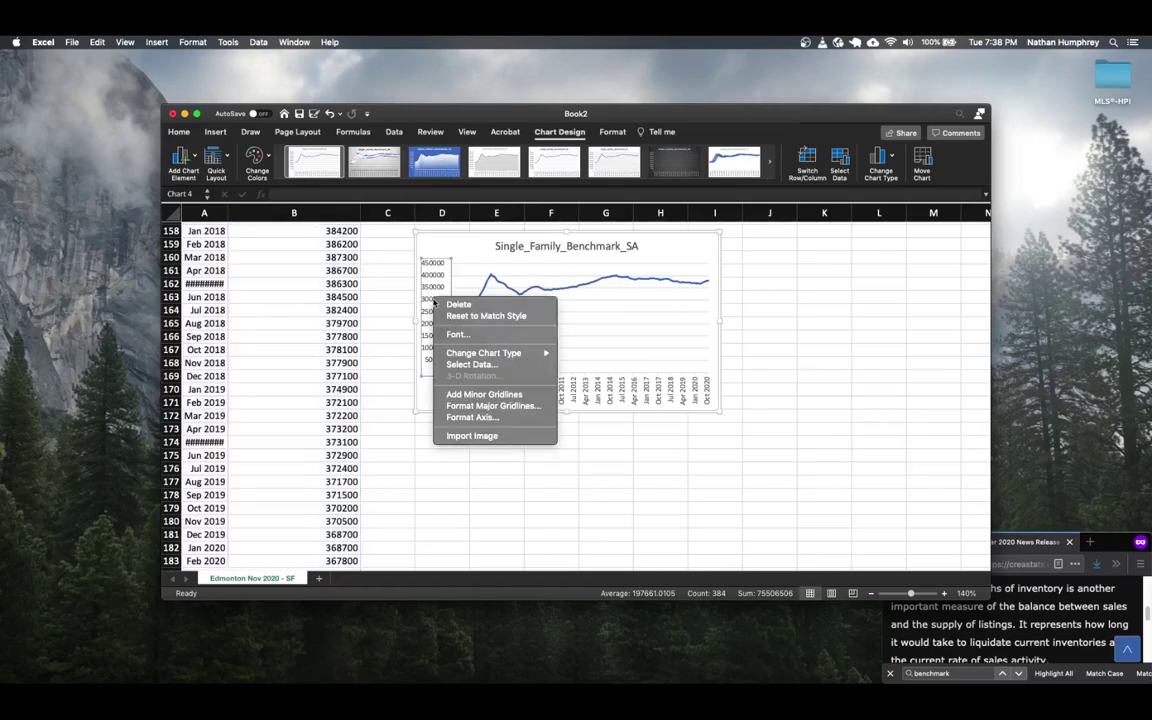
{"action": "left_click", "coordinate": [466, 419]}
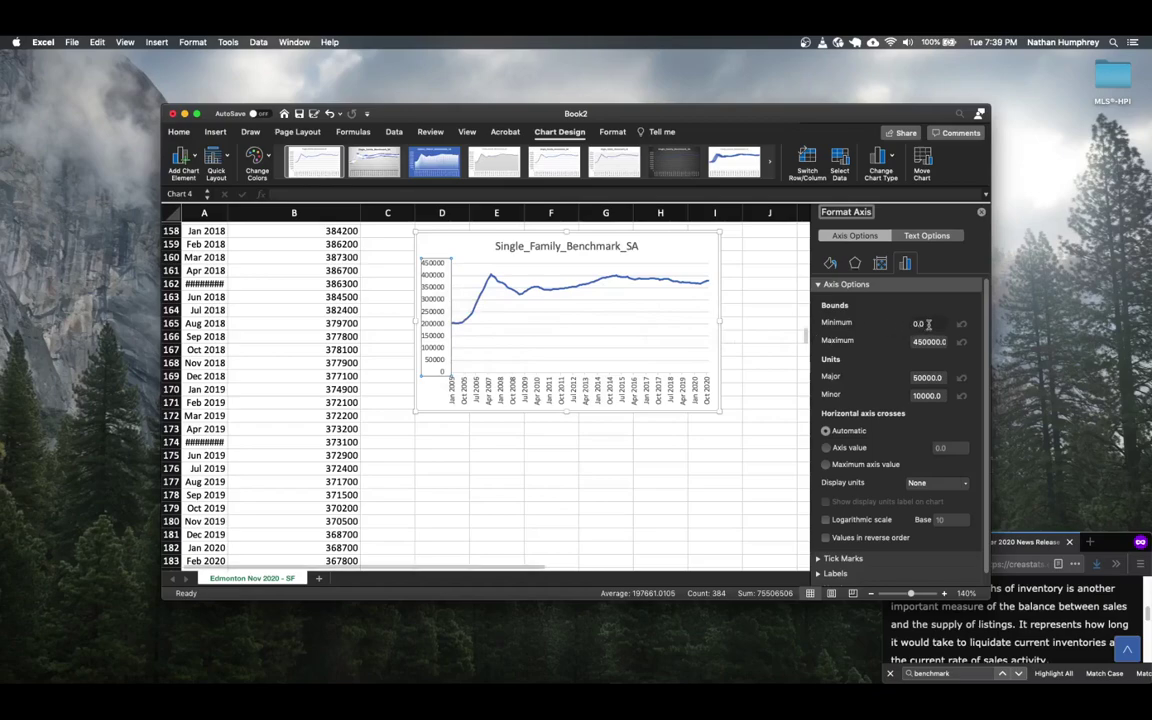
{"action": "key", "text": "Tab"}
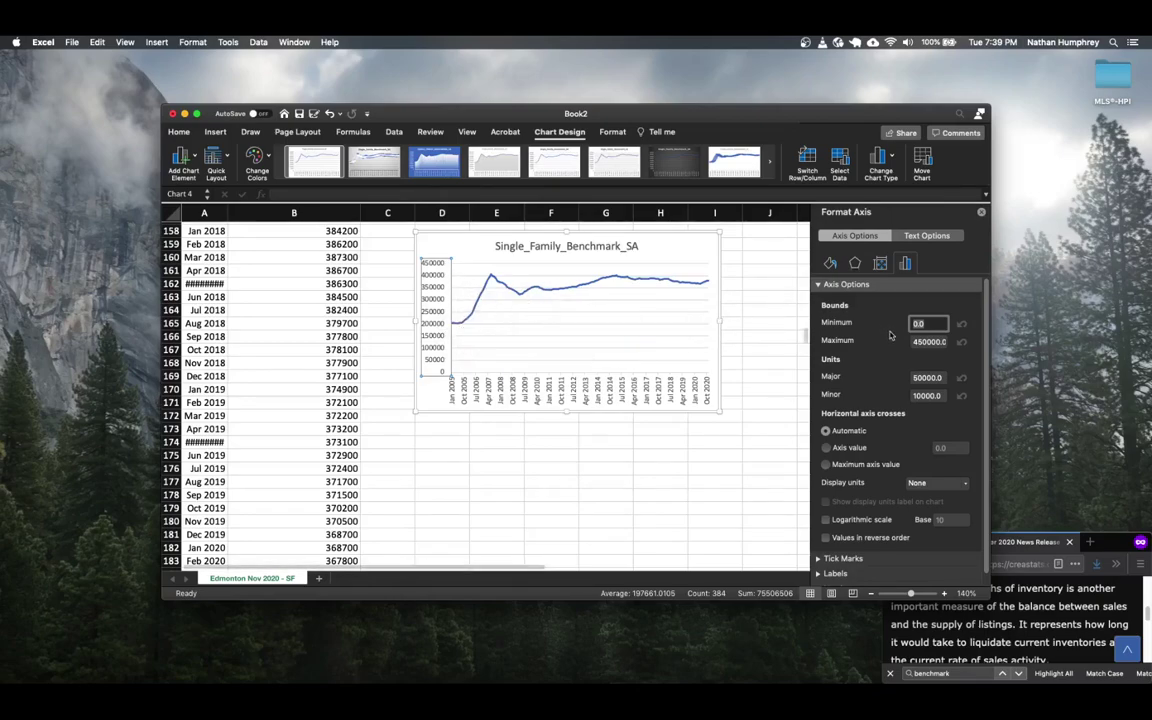
{"action": "type", "text": "175000"}
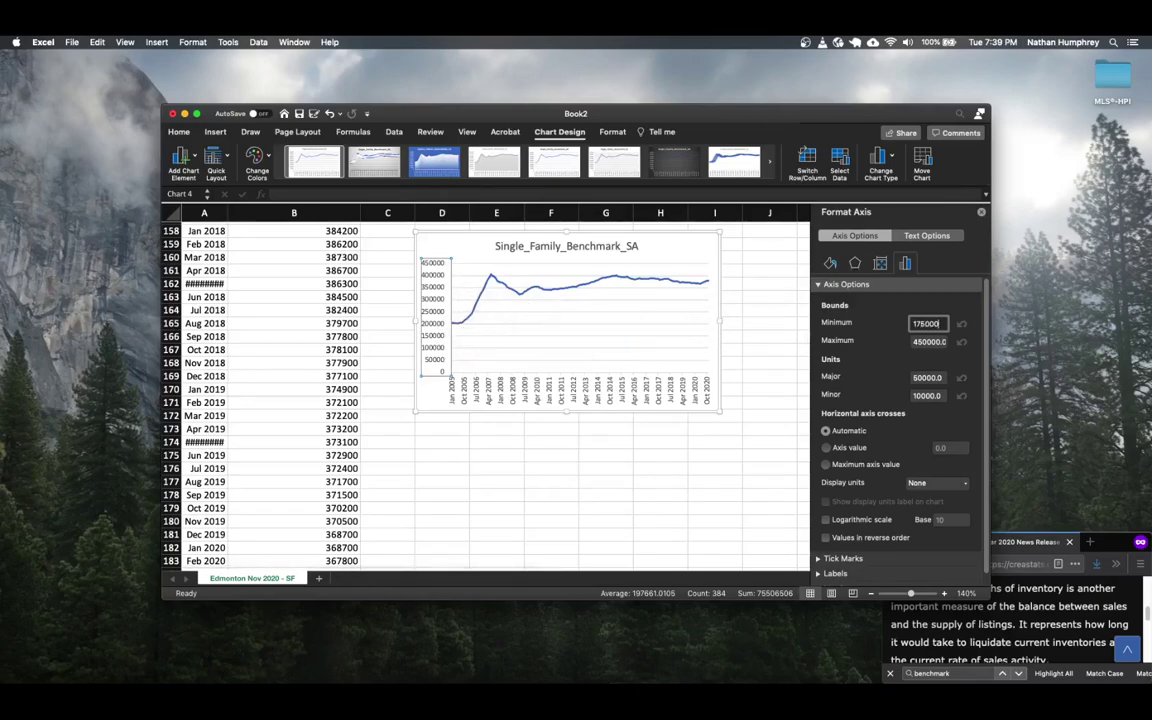
{"action": "key", "text": "Return"}
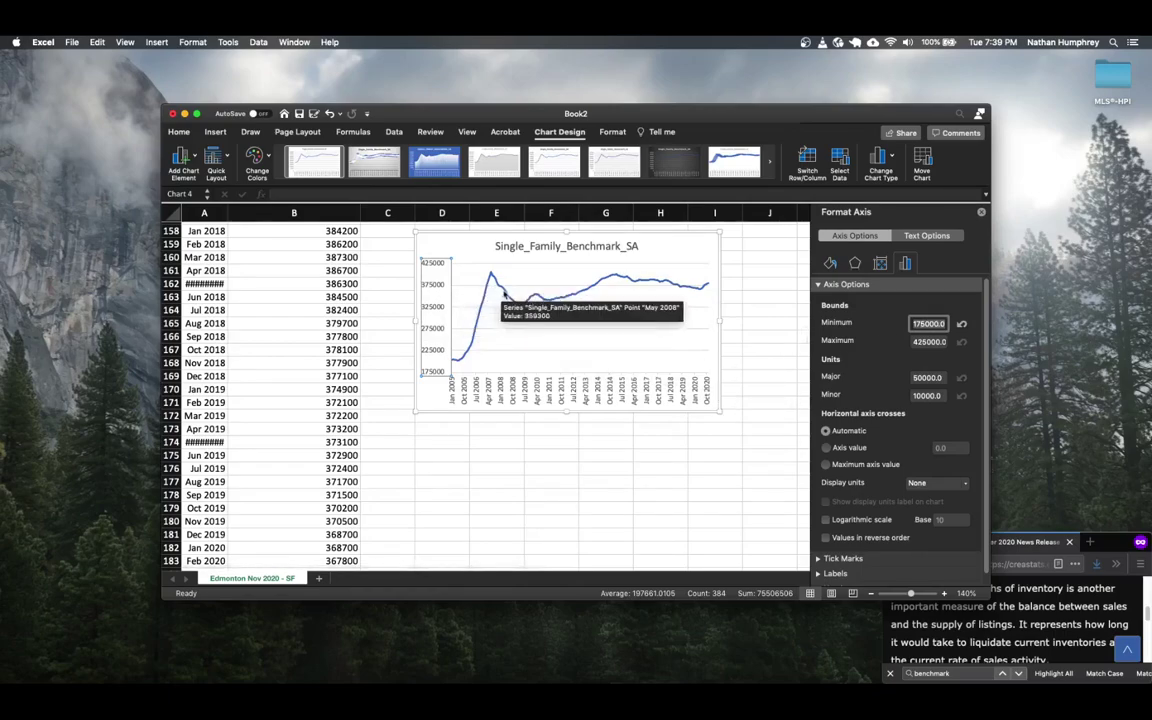
Enlarge the line chart to about column J and row 176 and check points along the curve
{"action": "left_click", "coordinate": [717, 414]}
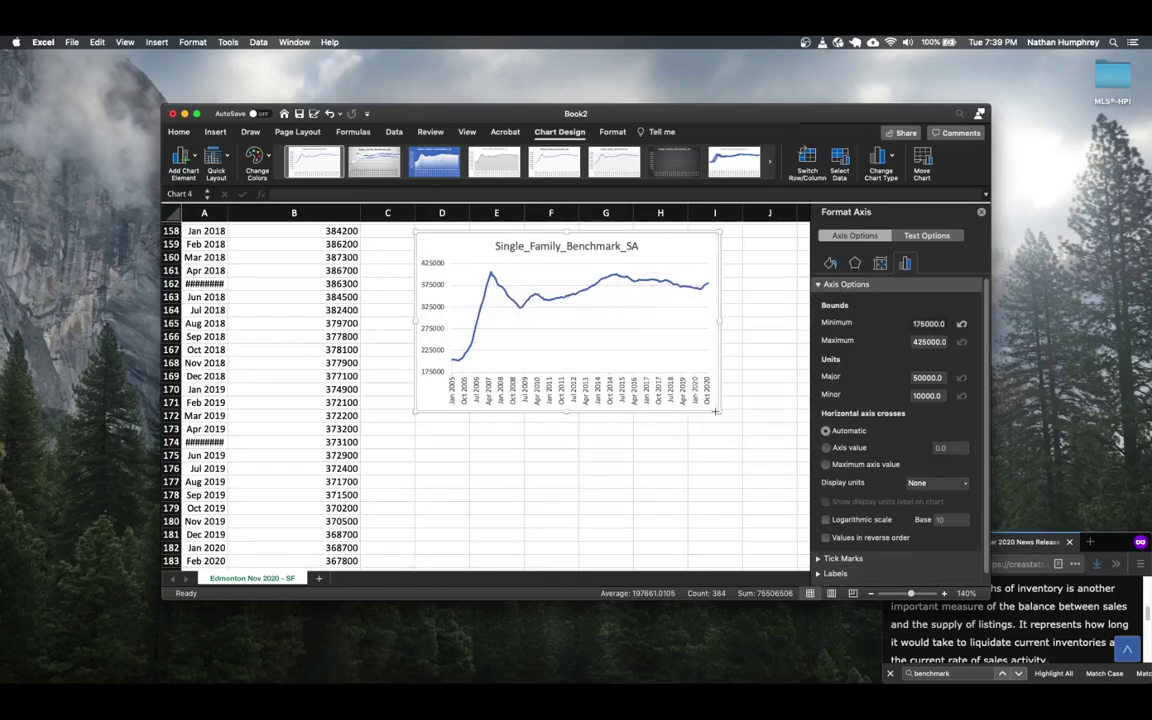
{"action": "left_click_drag", "start_coordinate": [717, 414], "coordinate": [771, 471]}
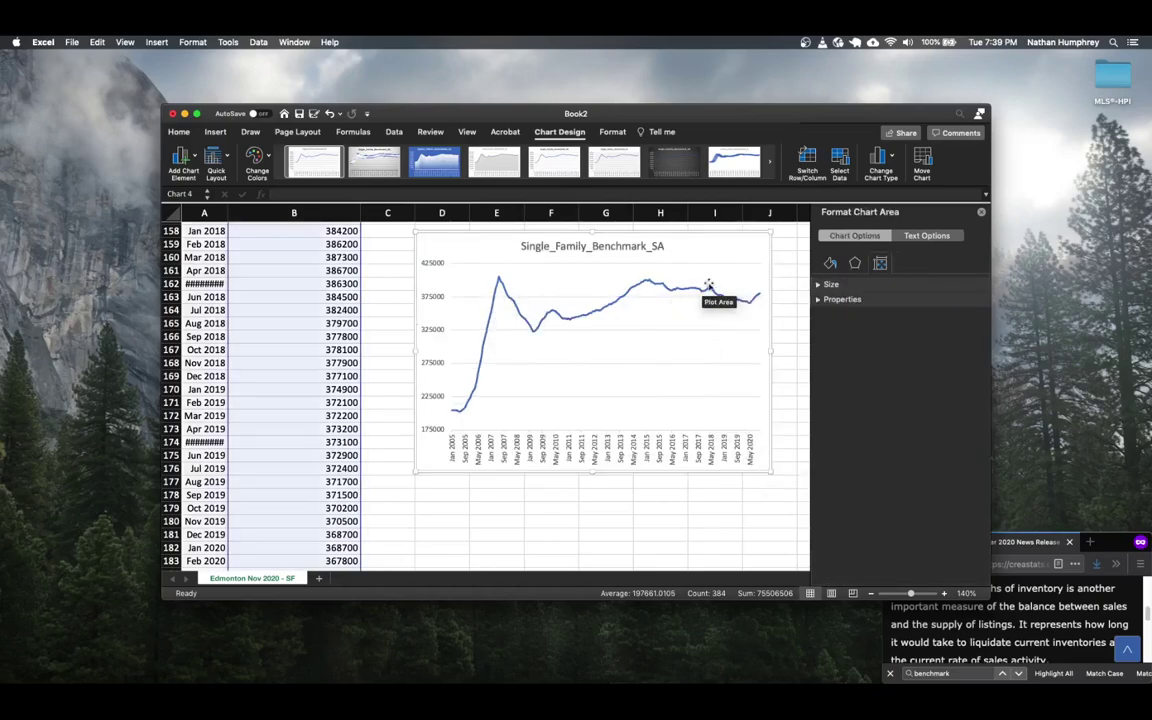
{"action": "mouse_move", "coordinate": [576, 300]}
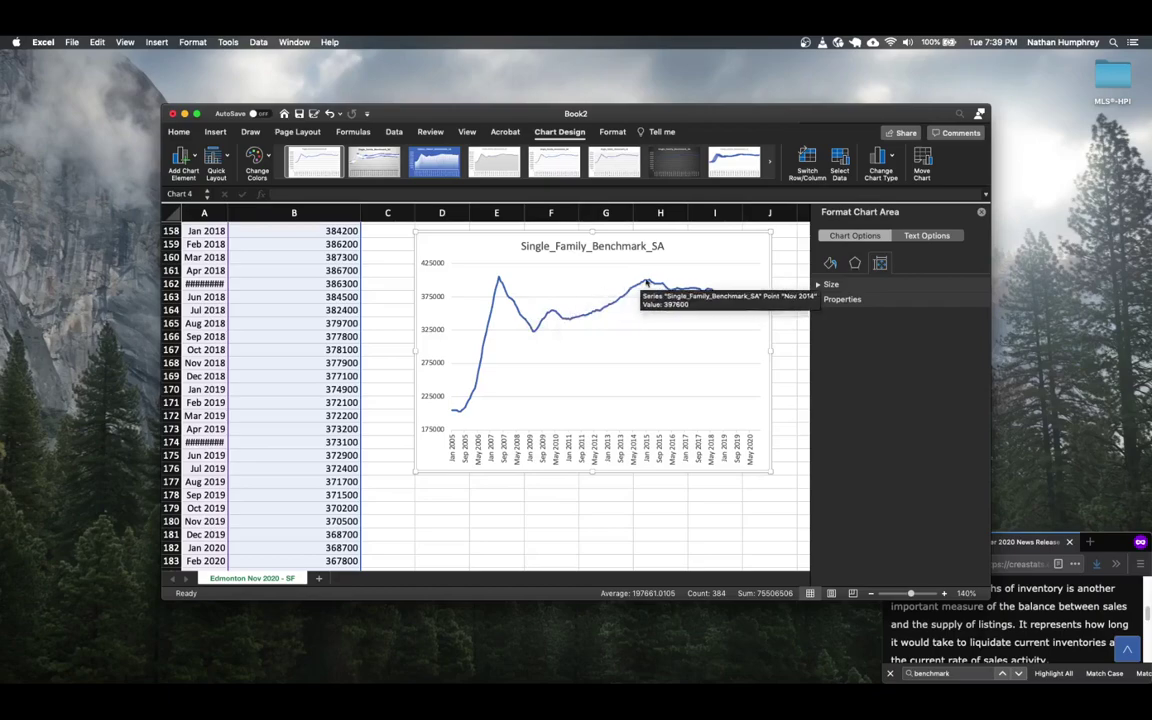
{"action": "mouse_move", "coordinate": [741, 305]}
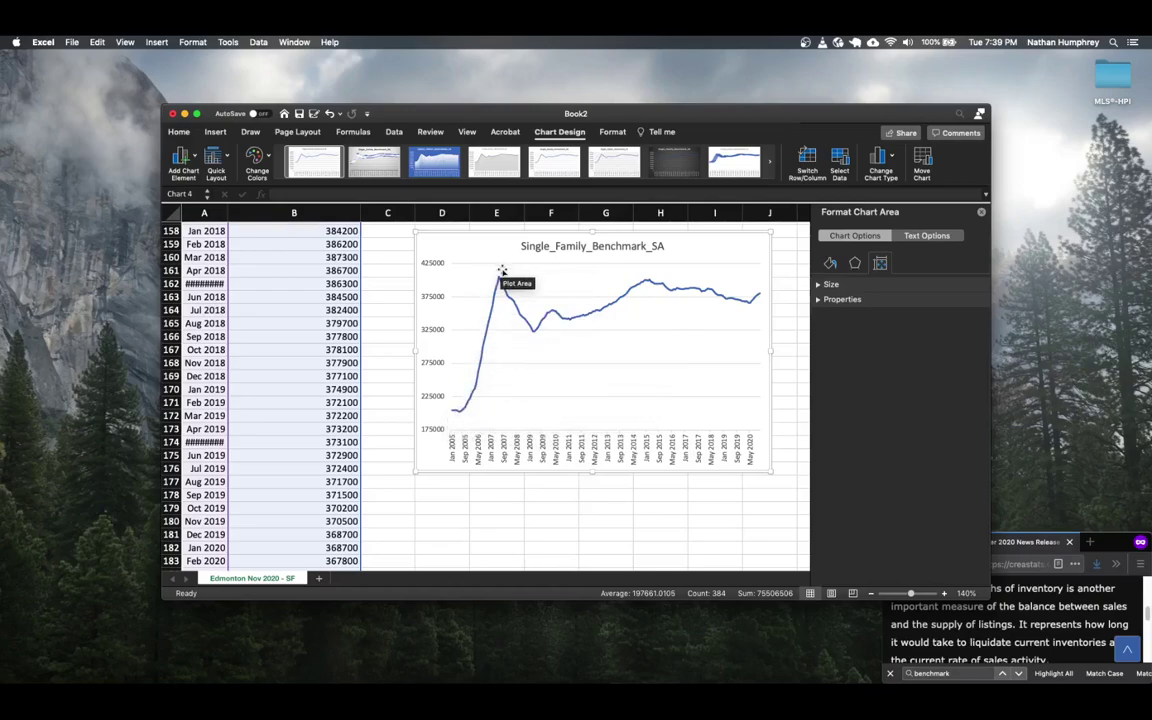
{"action": "mouse_move", "coordinate": [498, 277]}
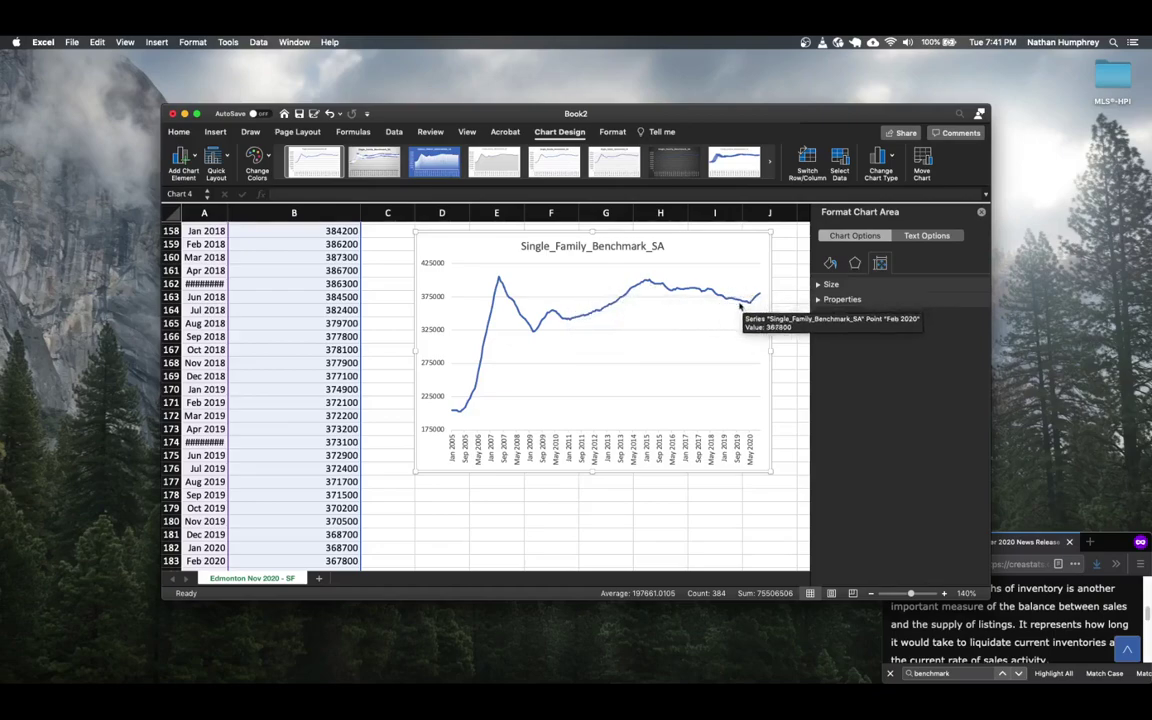
Examine the latest benchmark prices at the end of the data, from March to November 2020, and return to the chart
{"action": "left_click", "coordinate": [314, 320]}
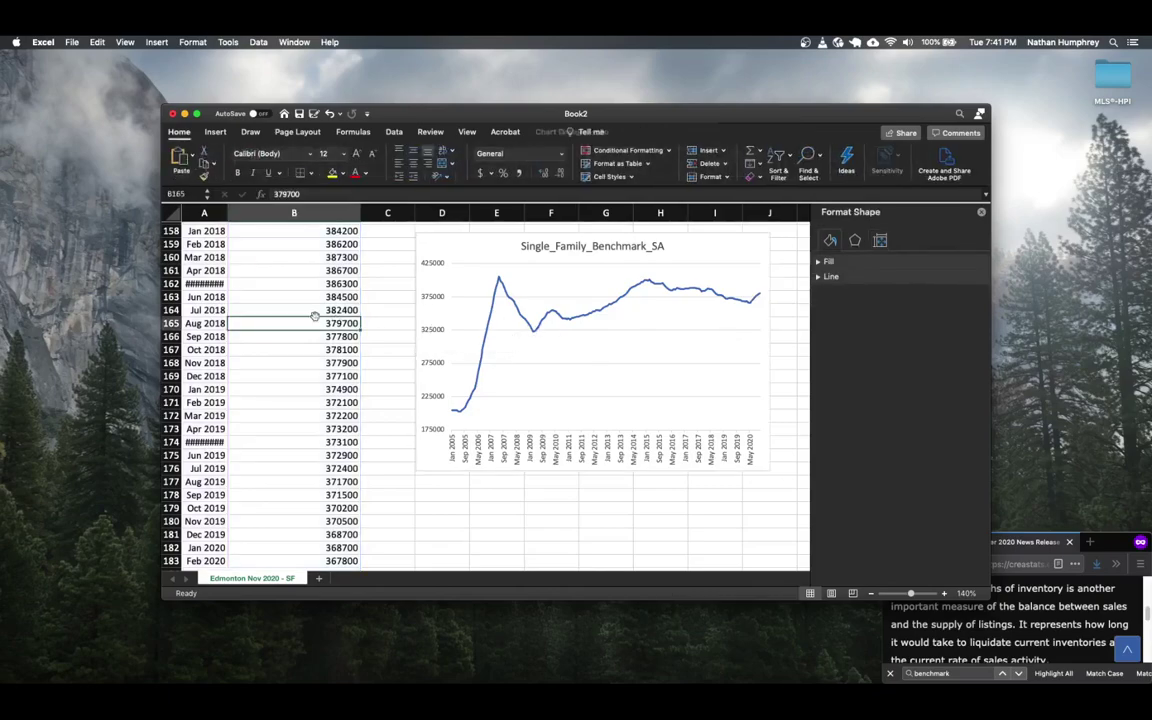
{"action": "key", "text": "super+Down"}
{"action": "scroll", "coordinate": [332, 353], "scroll_direction": "down", "scroll_amount": 2}
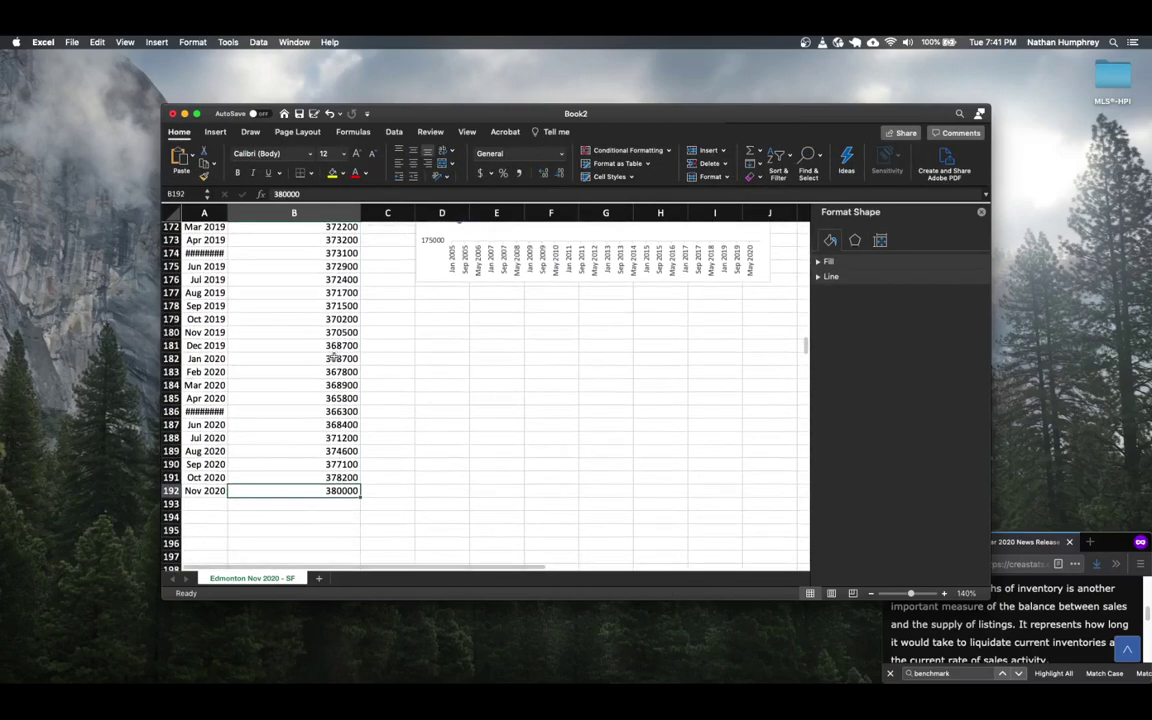
{"action": "left_click", "coordinate": [333, 502]}
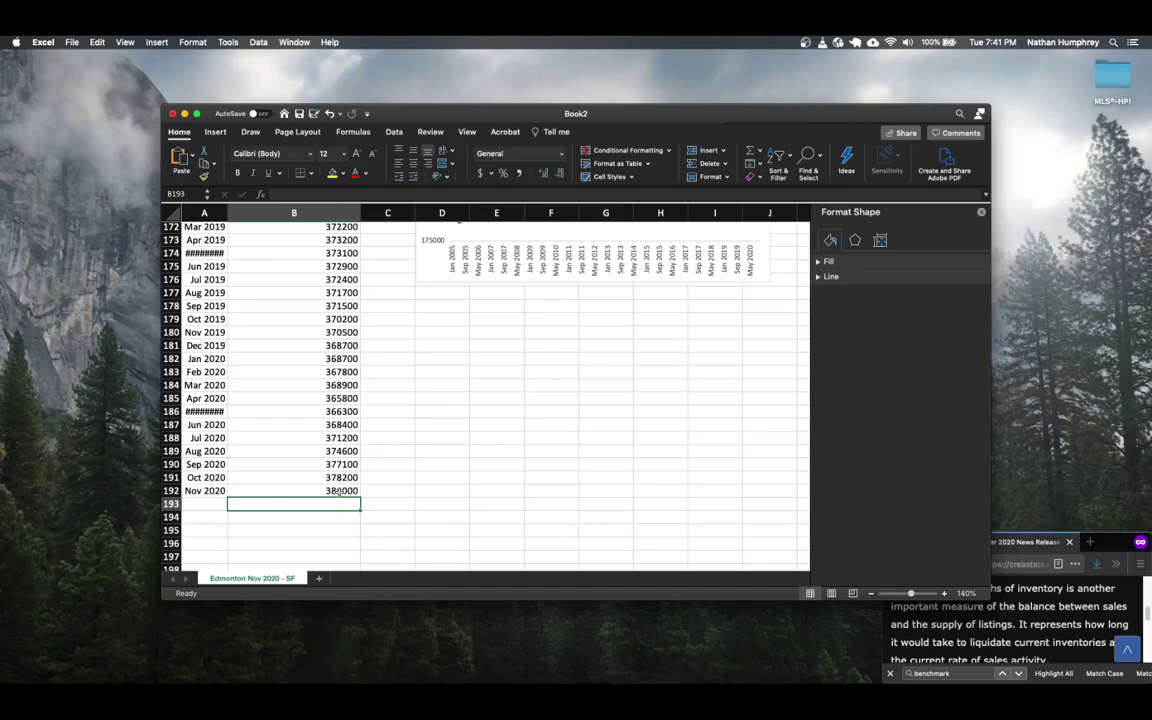
{"action": "left_click", "coordinate": [340, 492]}
{"action": "left_click_drag", "start_coordinate": [340, 492], "coordinate": [345, 382]}
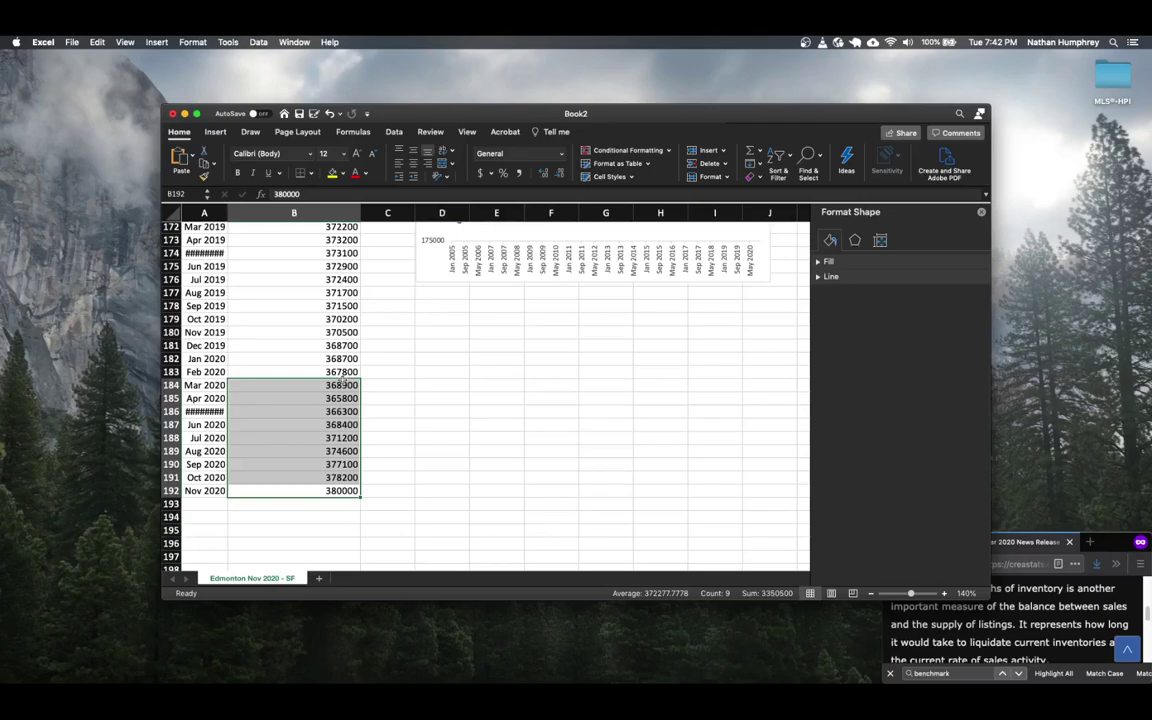
{"action": "left_click", "coordinate": [317, 503]}
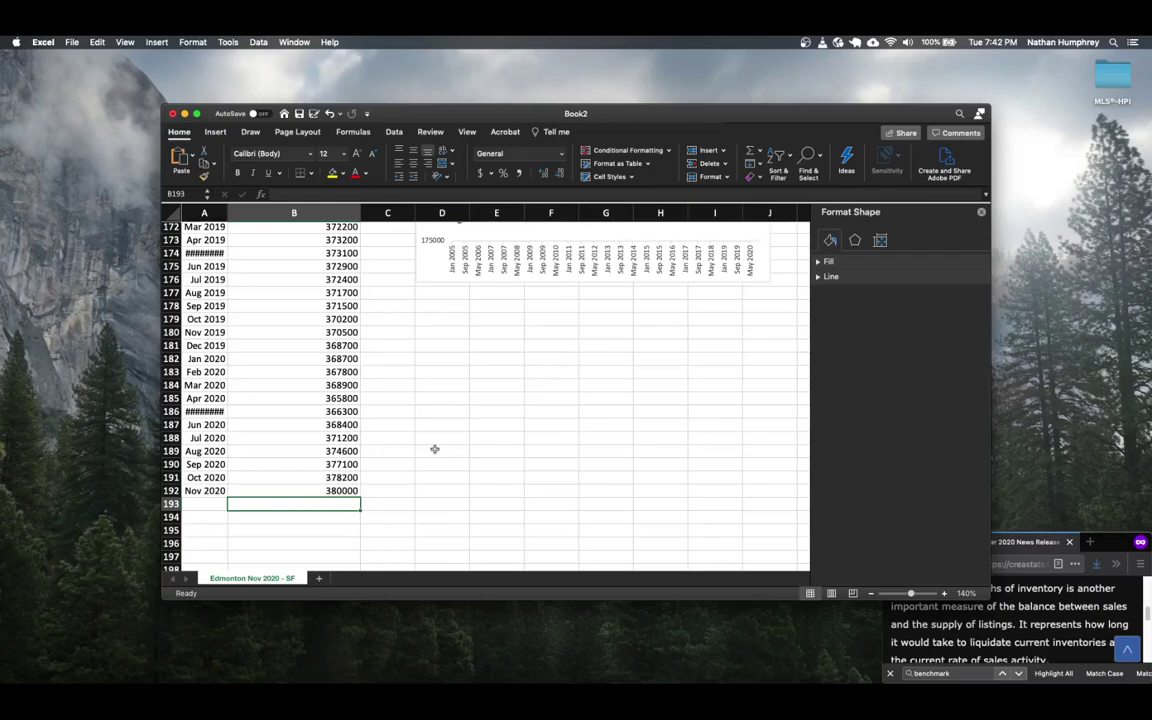
{"action": "scroll", "coordinate": [435, 449], "scroll_direction": "up", "scroll_amount": 6}
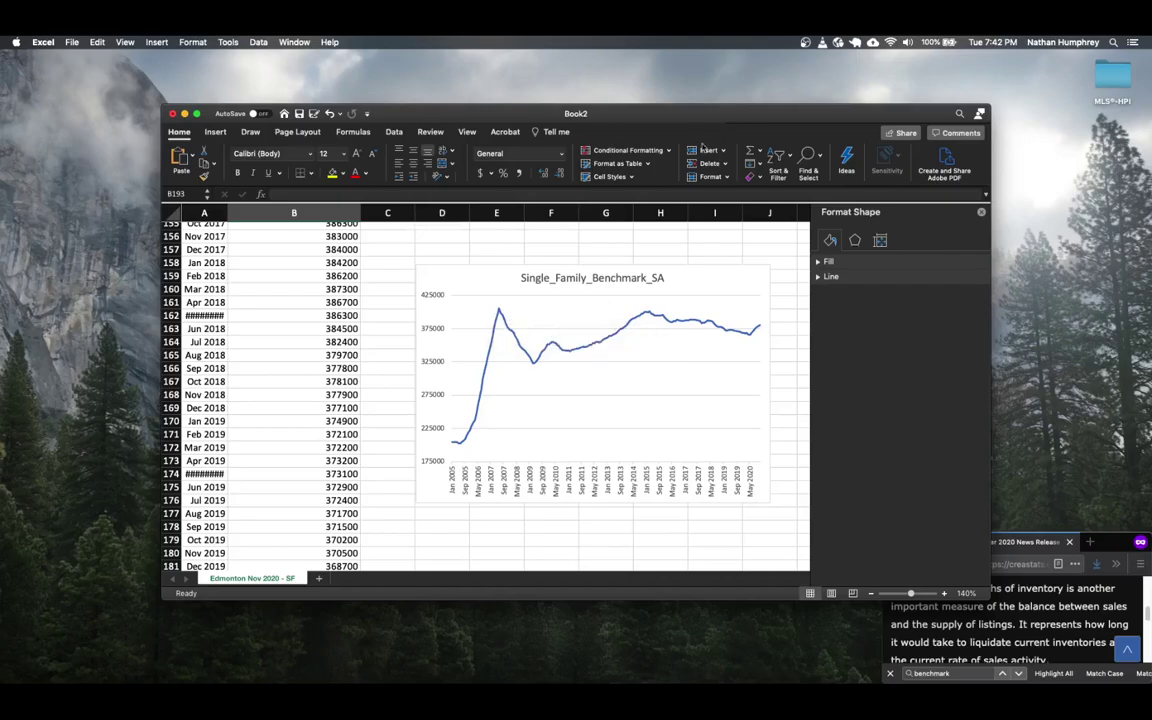
Switch to Firefox, open a new tab beside the December 2020 news release, and search the web for "oil prices"
{"action": "left_click_drag", "start_coordinate": [754, 120], "coordinate": [849, 82]}
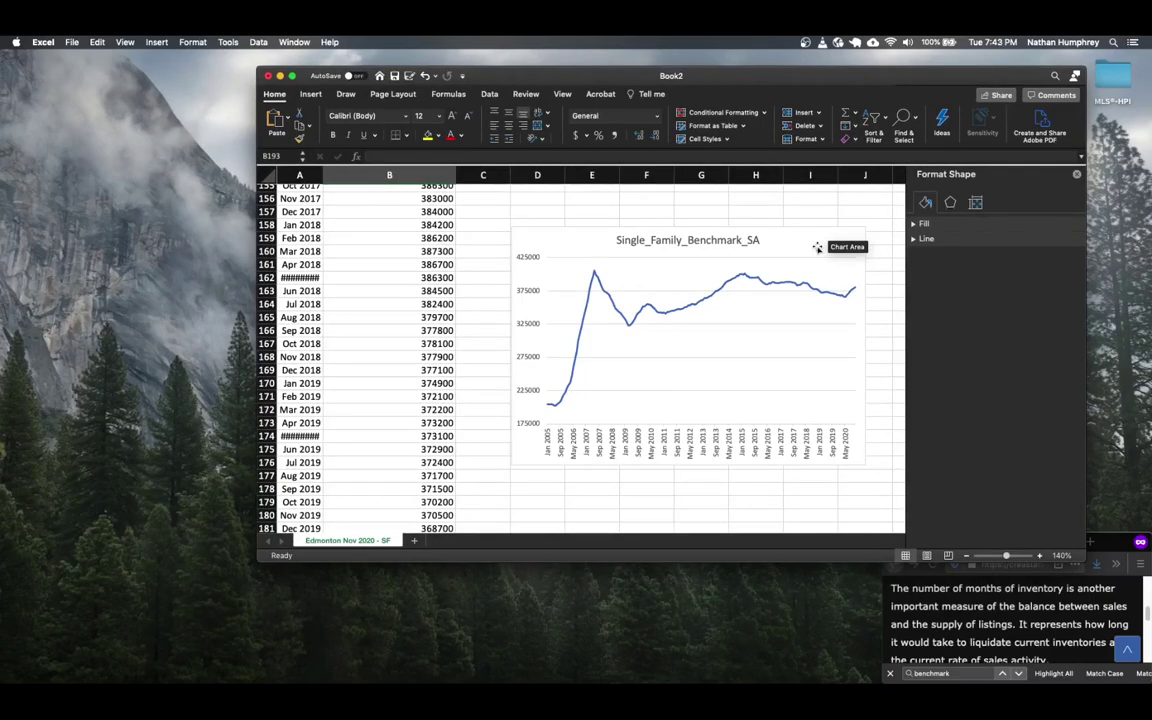
{"action": "left_click", "coordinate": [1116, 543]}
{"action": "double_click", "coordinate": [1116, 543]}
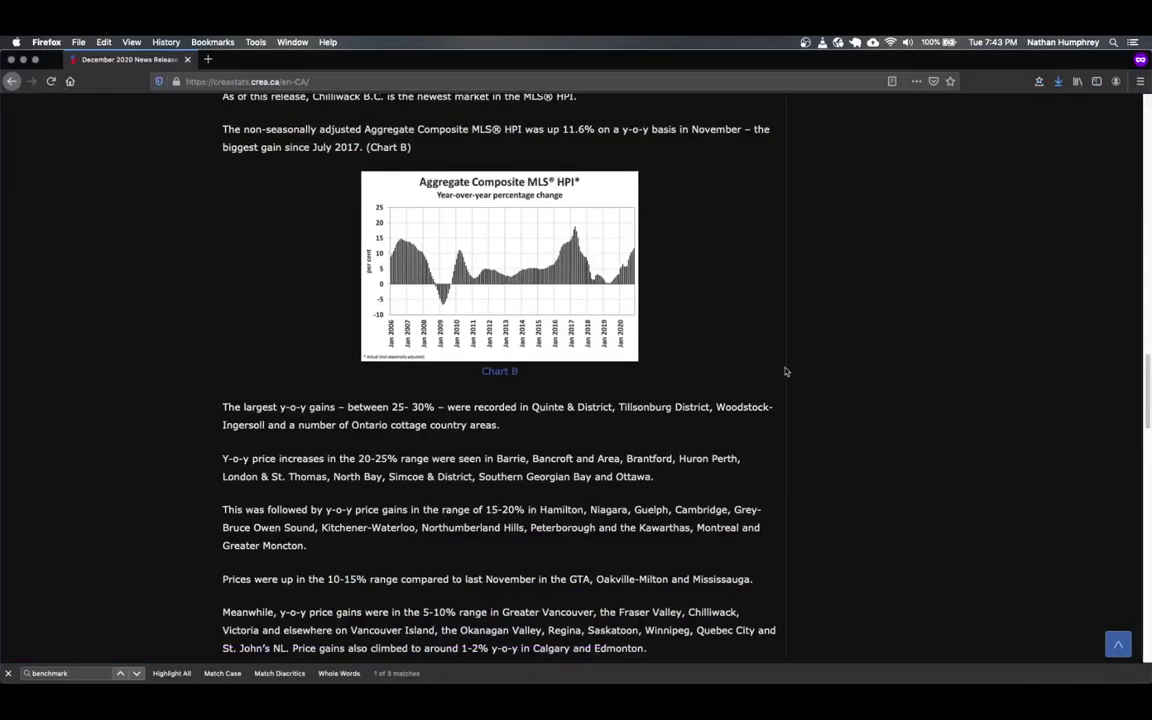
{"action": "left_click", "coordinate": [208, 60]}
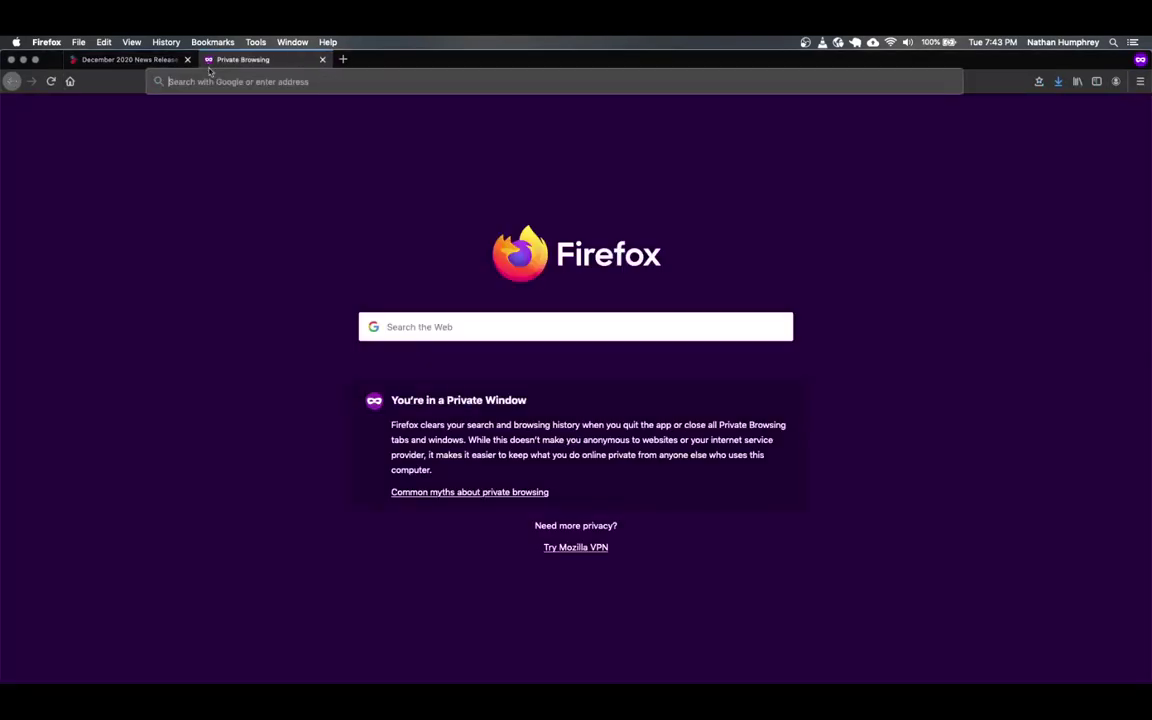
{"action": "left_click", "coordinate": [434, 328]}
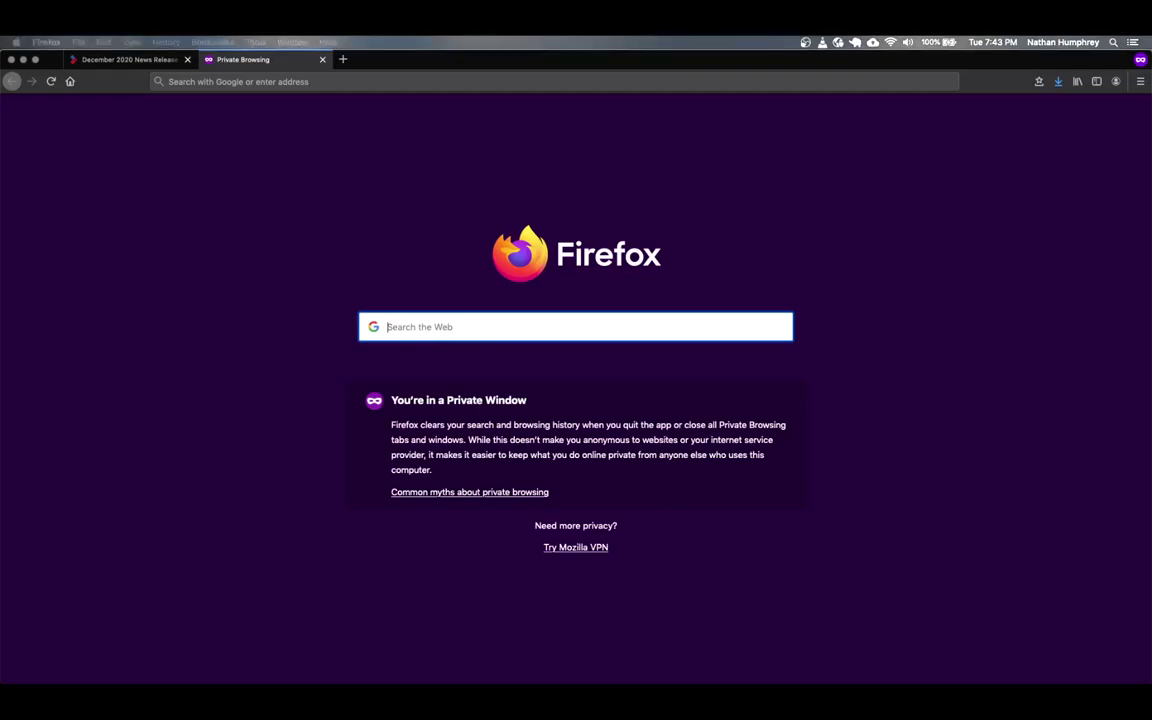
{"action": "type", "text": "ol"}
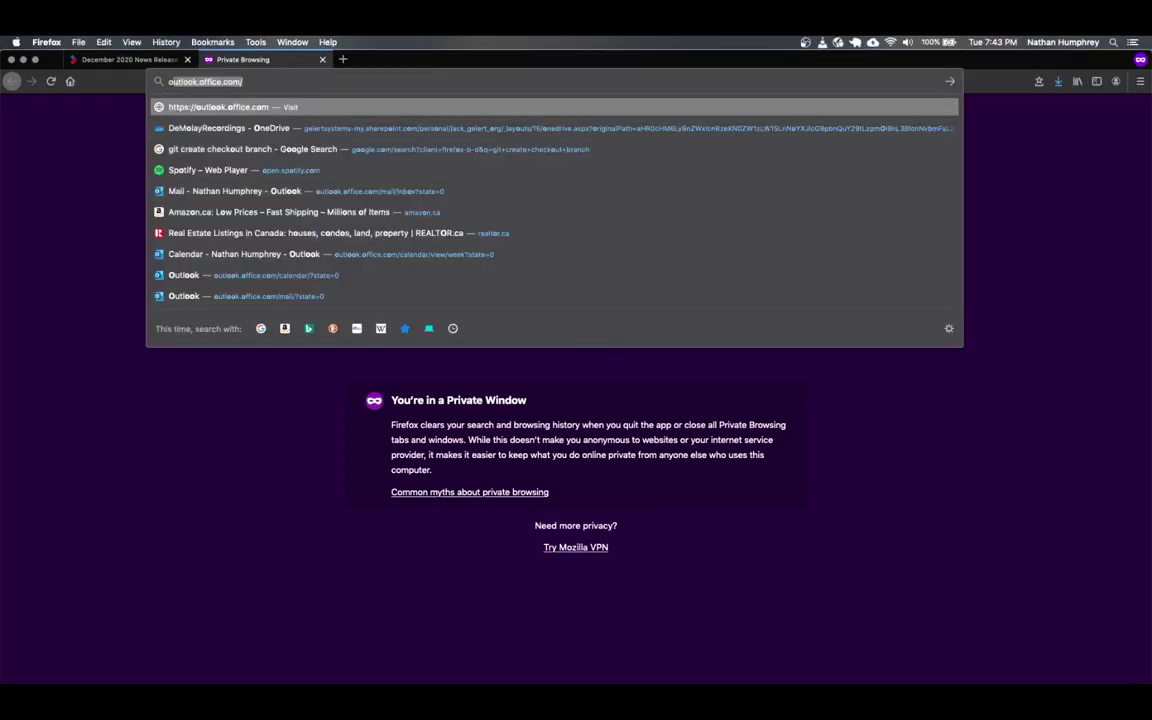
{"action": "key", "text": "Escape"}
{"action": "left_click", "coordinate": [533, 333]}
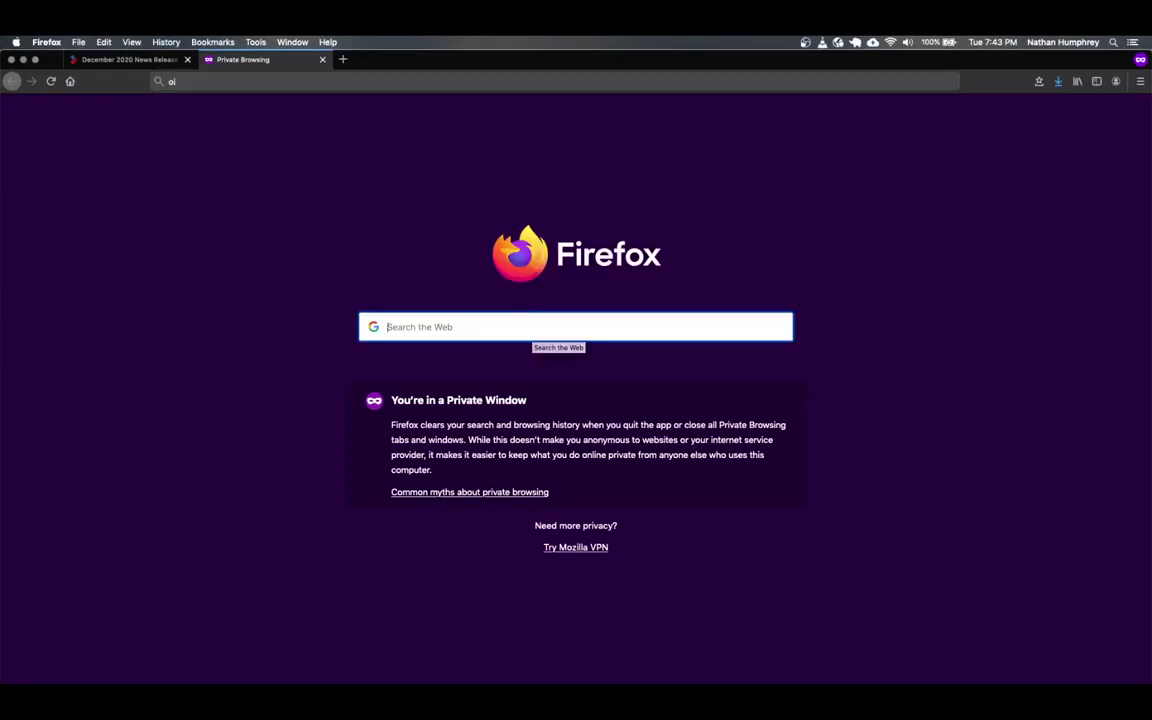
{"action": "type", "text": "oll prices"}
{"action": "key", "text": "Return"}
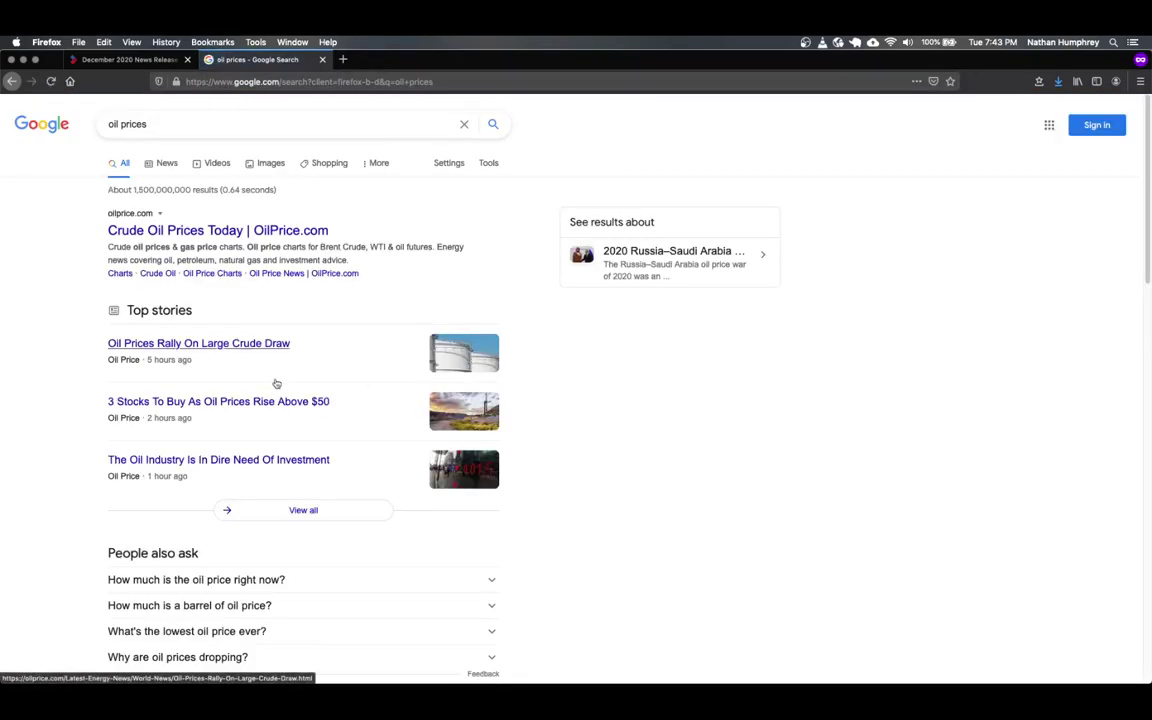
Refine the web search to "oil prices chart"
{"action": "scroll", "coordinate": [105, 280], "scroll_direction": "down", "scroll_amount": 3}
{"action": "scroll", "coordinate": [105, 278], "scroll_direction": "up", "scroll_amount": 3}
{"action": "left_click", "coordinate": [219, 118]}
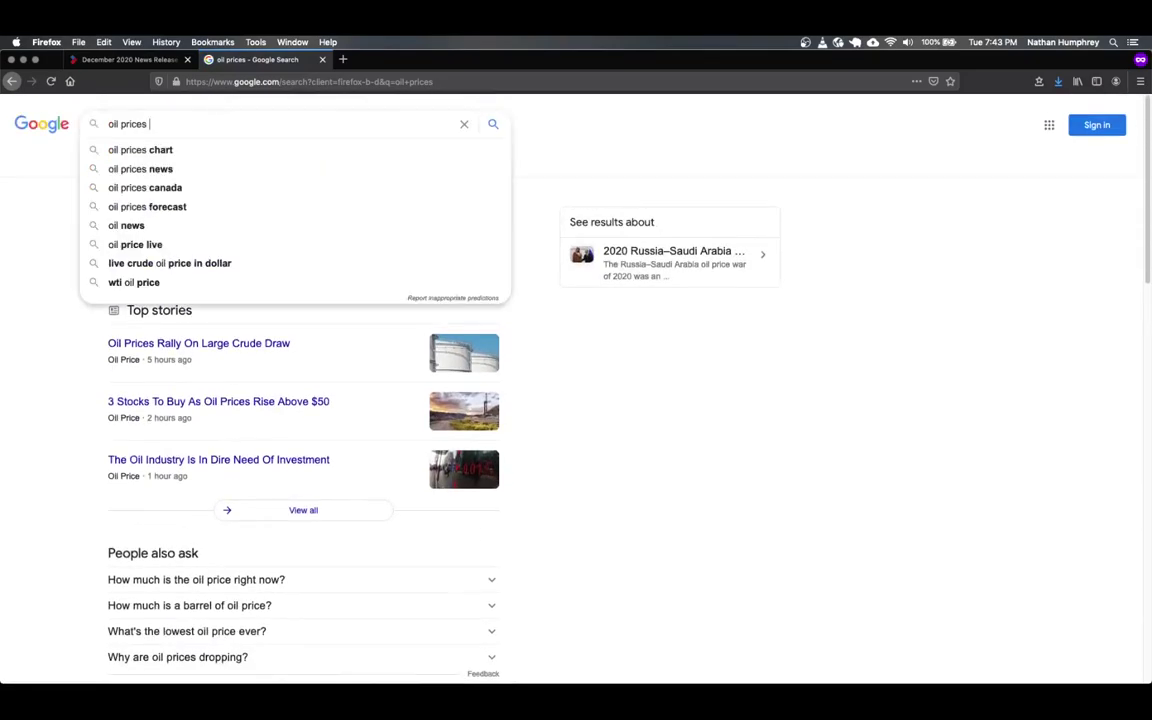
{"action": "type", "text": "chart"}
{"action": "key", "text": "Return"}
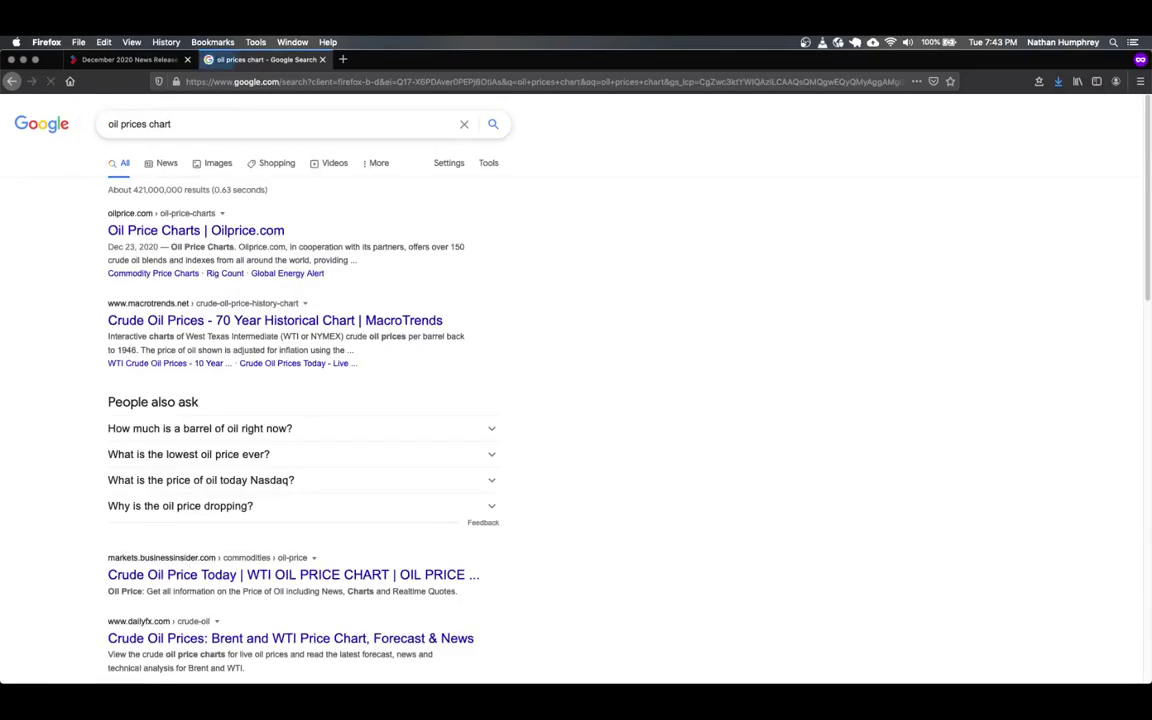
Open the Trading Economics crude oil result covering 1983-2021 data from the search results
{"action": "scroll", "coordinate": [62, 275], "scroll_direction": "down", "scroll_amount": 5}
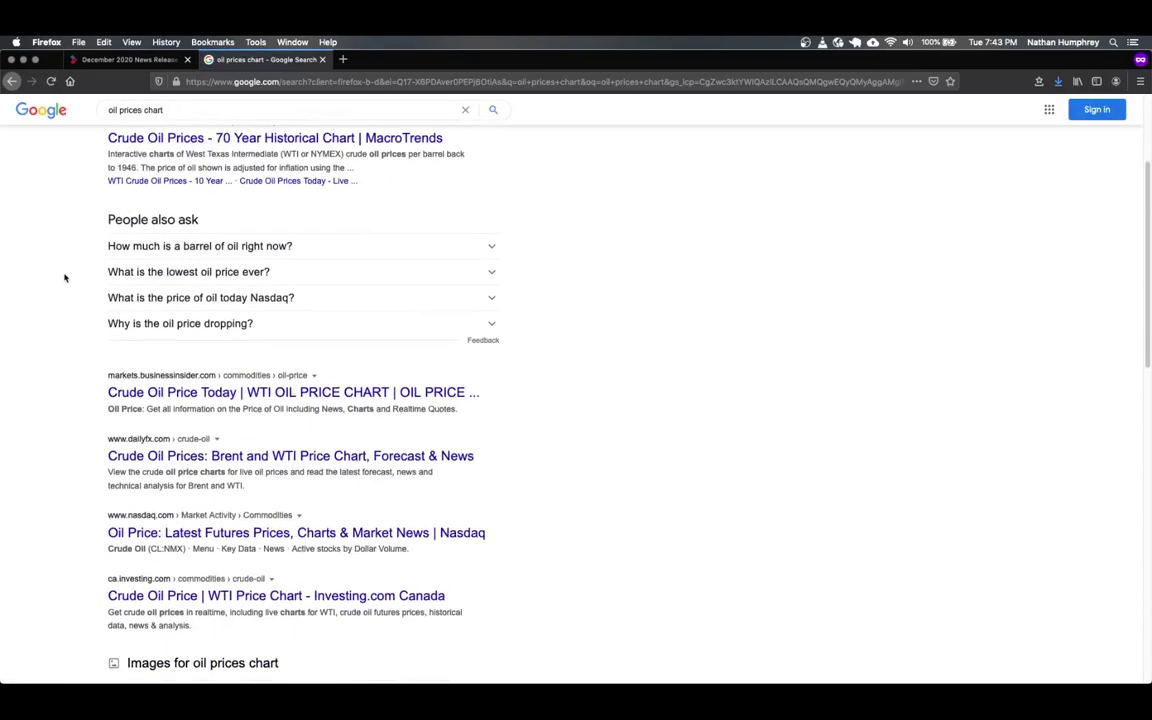
{"action": "scroll", "coordinate": [66, 278], "scroll_direction": "down", "scroll_amount": 9}
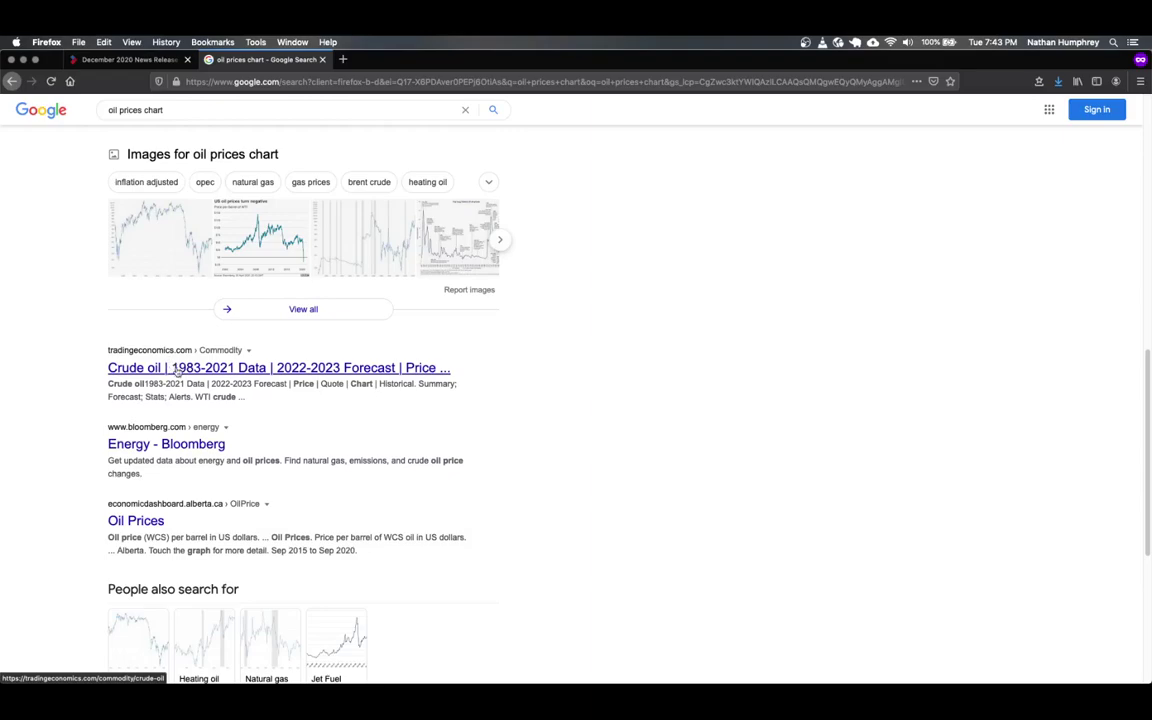
{"action": "left_click", "coordinate": [176, 370]}
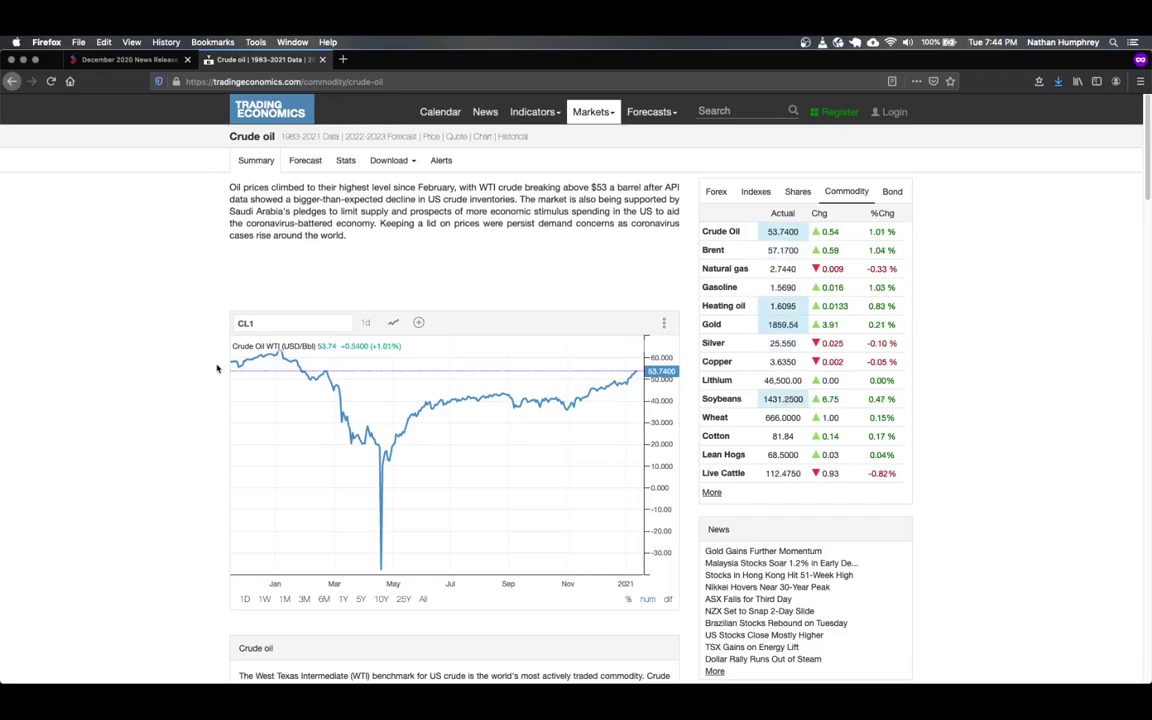
Set the crude oil chart to the 25-year range and adjust its time span so the curve starts around January 2005
{"action": "left_click", "coordinate": [403, 599]}
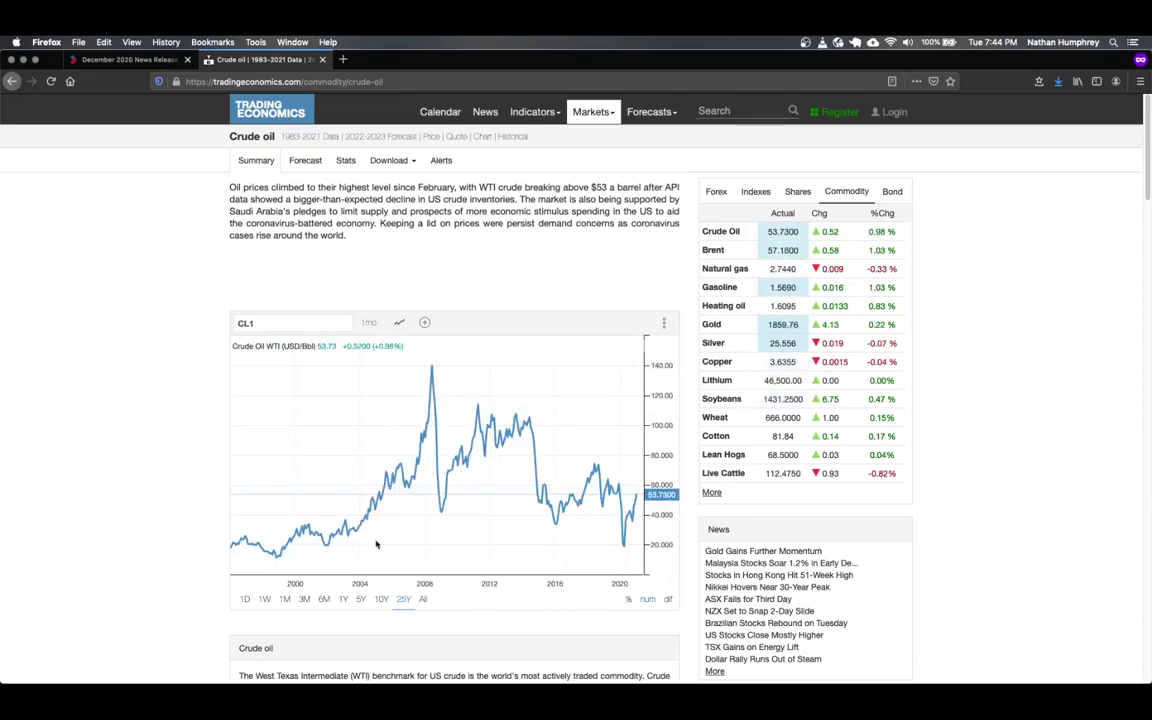
{"action": "scroll", "coordinate": [346, 490], "scroll_direction": "up", "scroll_amount": 3}
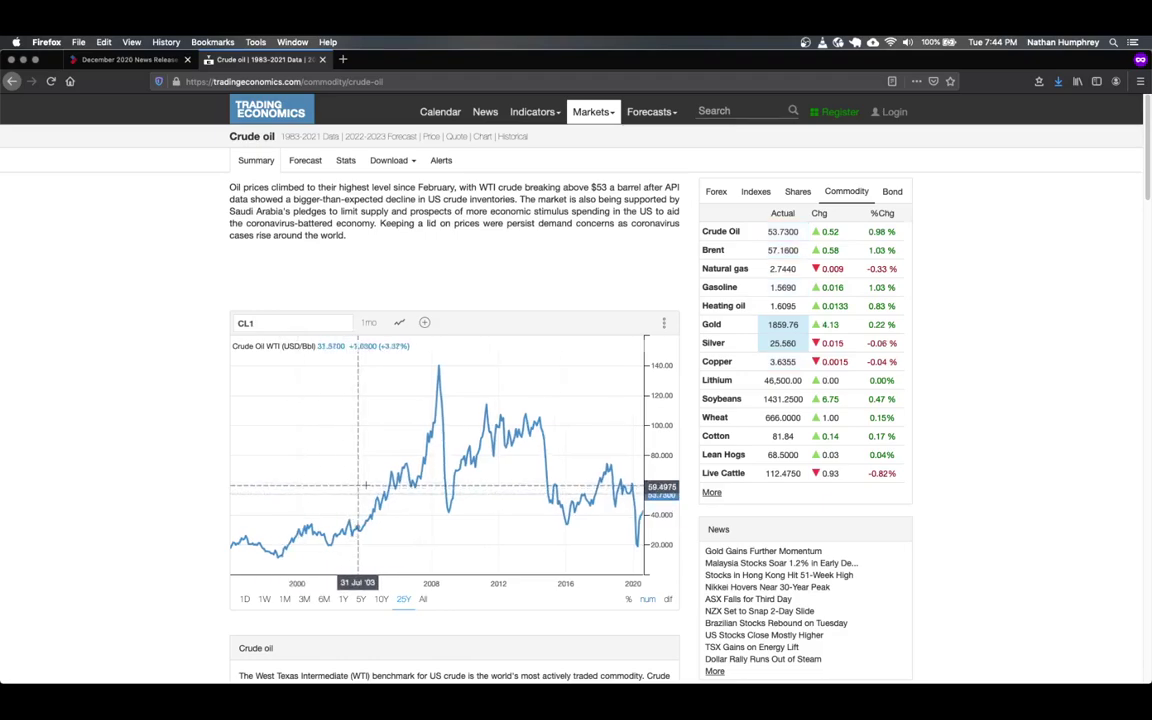
{"action": "scroll", "coordinate": [348, 490], "scroll_direction": "up", "scroll_amount": 2}
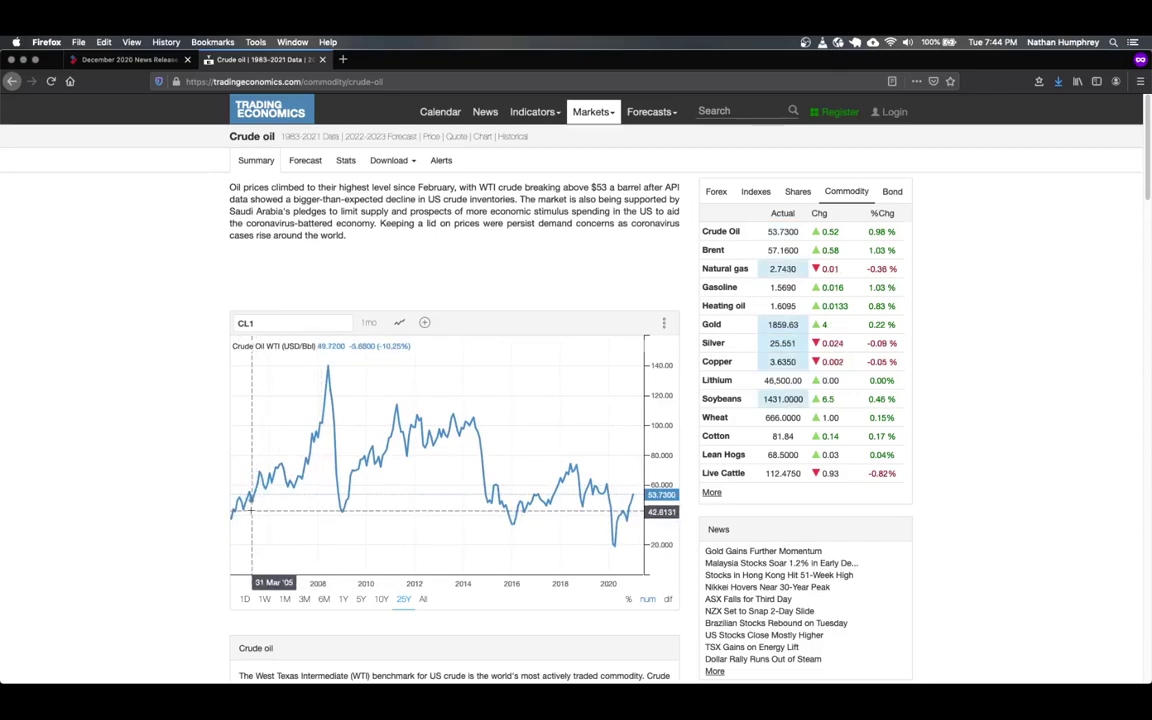
{"action": "scroll", "coordinate": [237, 511], "scroll_direction": "up", "scroll_amount": 1}
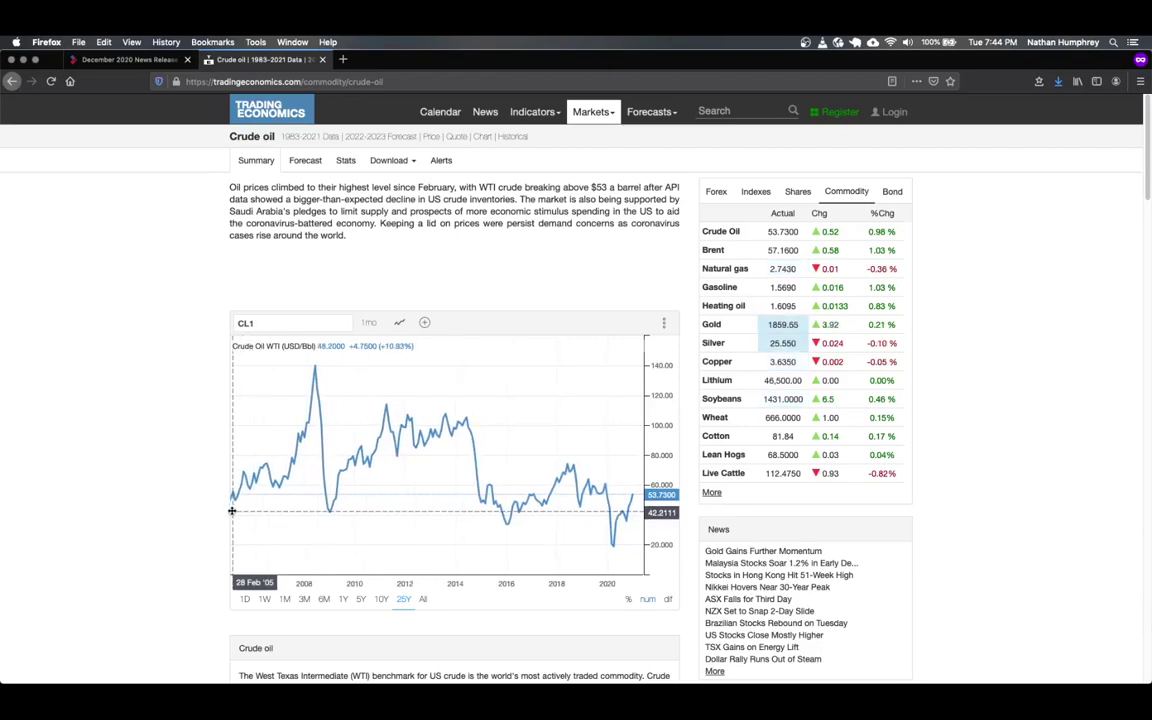
{"action": "scroll", "coordinate": [330, 510], "scroll_direction": "down", "scroll_amount": 3}
{"action": "scroll", "coordinate": [483, 390], "scroll_direction": "up", "scroll_amount": 3}
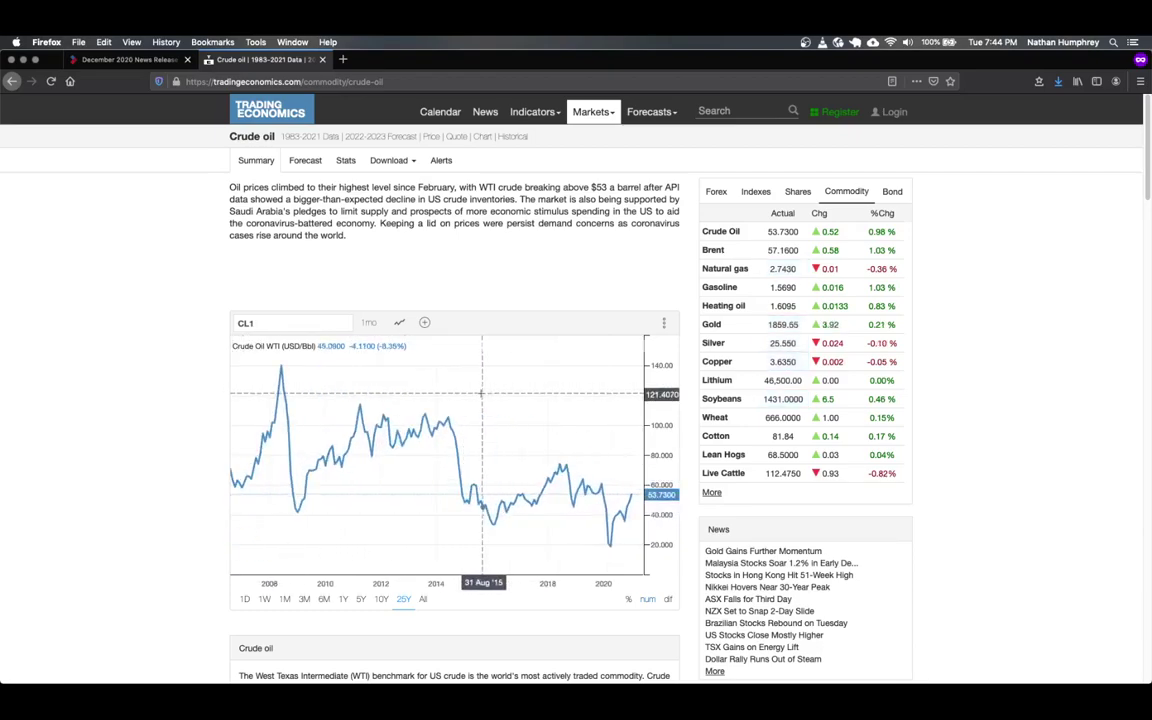
{"action": "left_click_drag", "start_coordinate": [330, 503], "coordinate": [224, 524]}
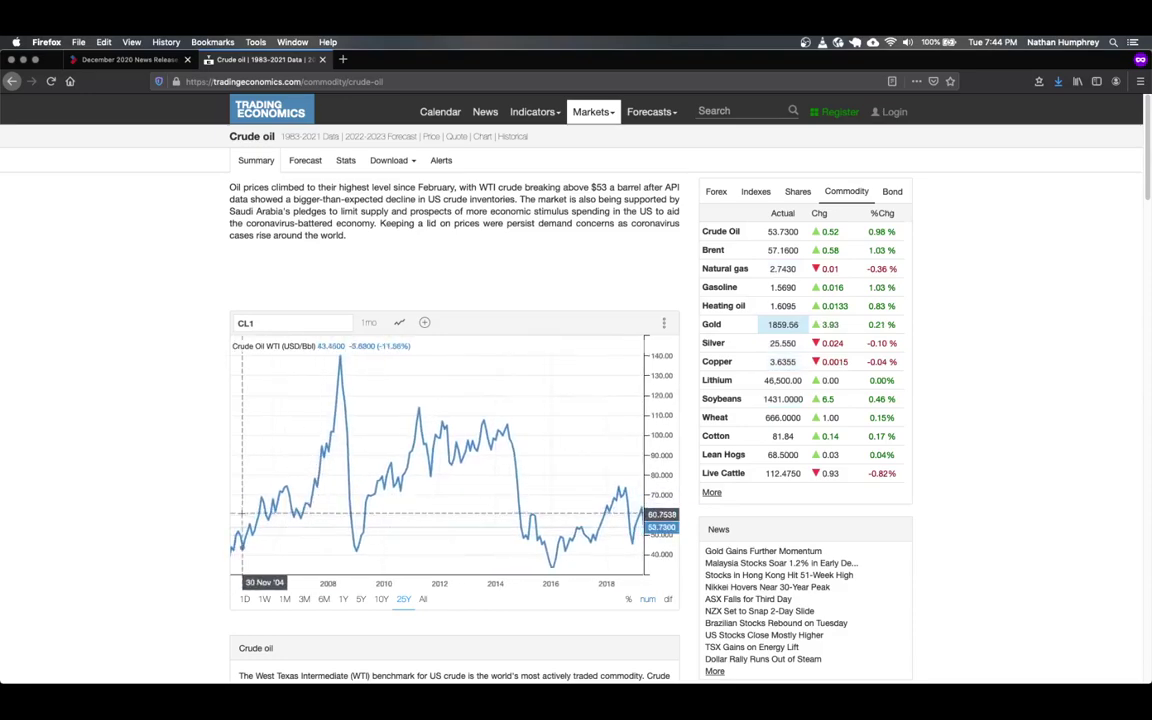
{"action": "scroll", "coordinate": [237, 512], "scroll_direction": "right", "scroll_amount": 1}
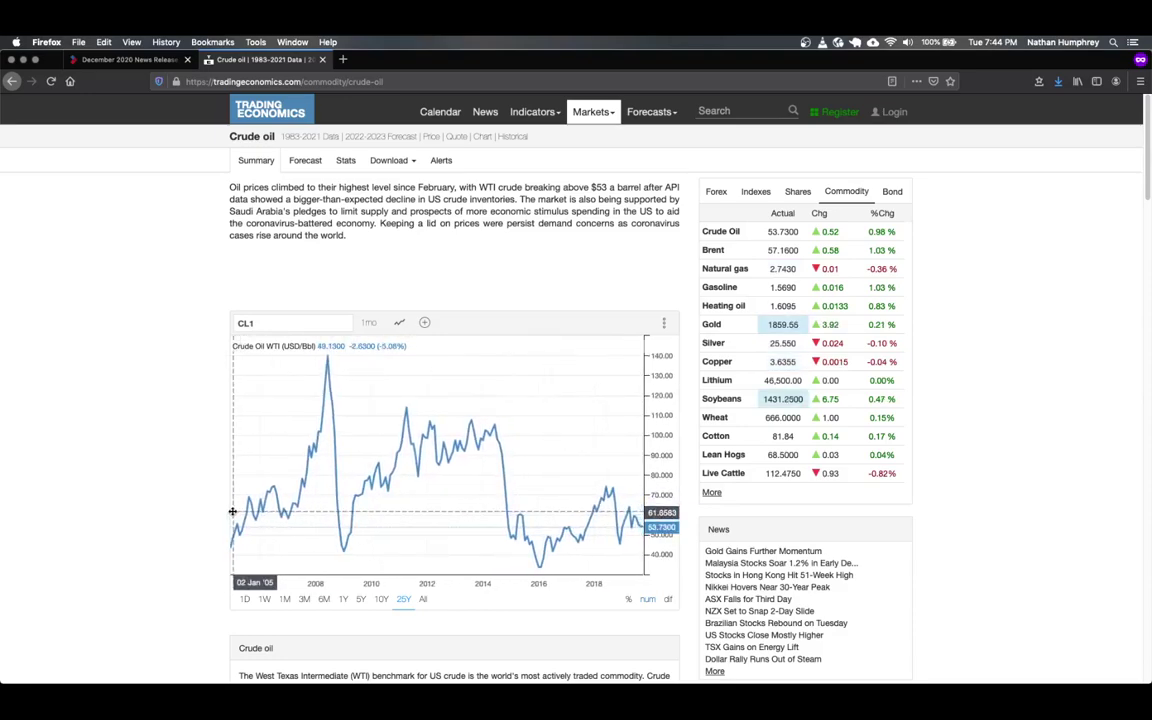
{"action": "scroll", "coordinate": [146, 432], "scroll_direction": "down", "scroll_amount": 2}
{"action": "scroll", "coordinate": [146, 432], "scroll_direction": "down", "scroll_amount": 3}
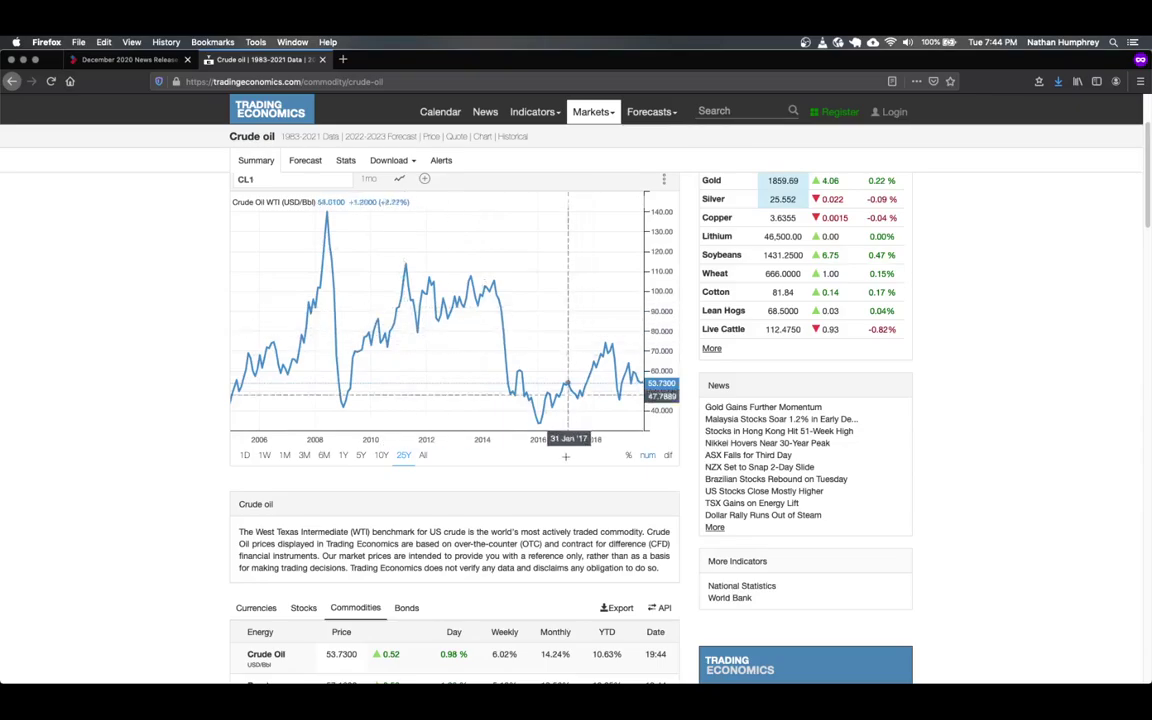
Bring the Excel workbook to the front and position its window so the house price chart sits beside the crude oil chart
{"action": "key", "text": "ctrl+Up"}
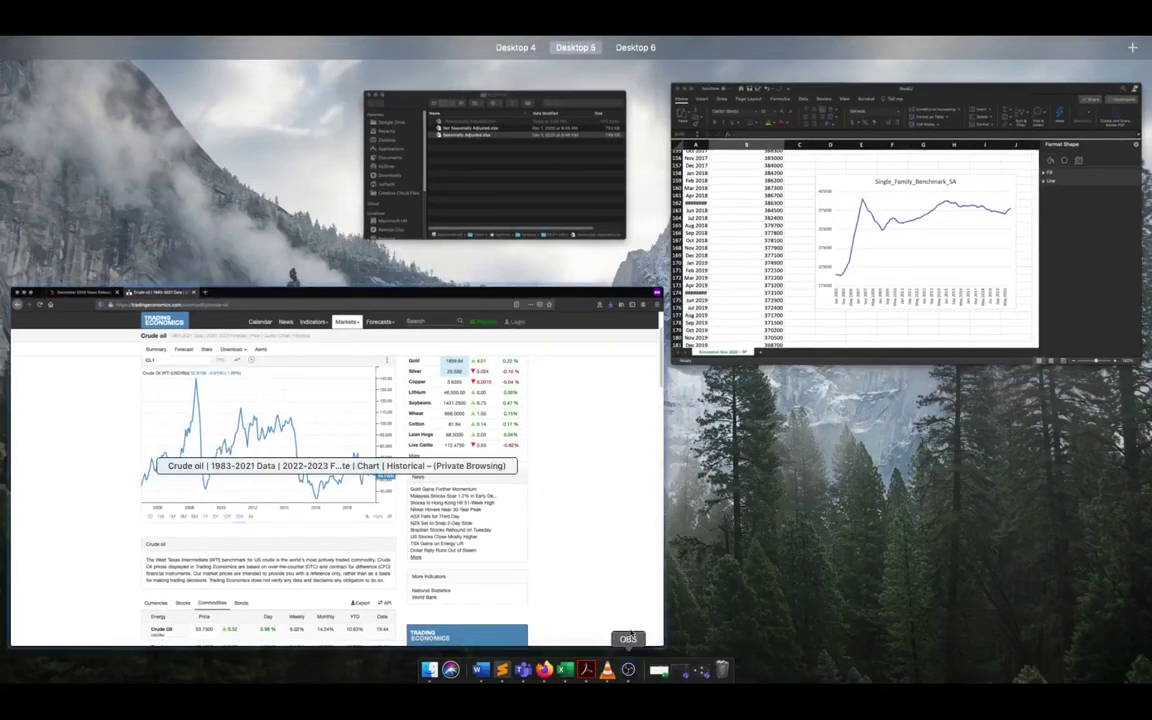
{"action": "left_click", "coordinate": [334, 463]}
{"action": "key", "text": "ctrl+Up"}
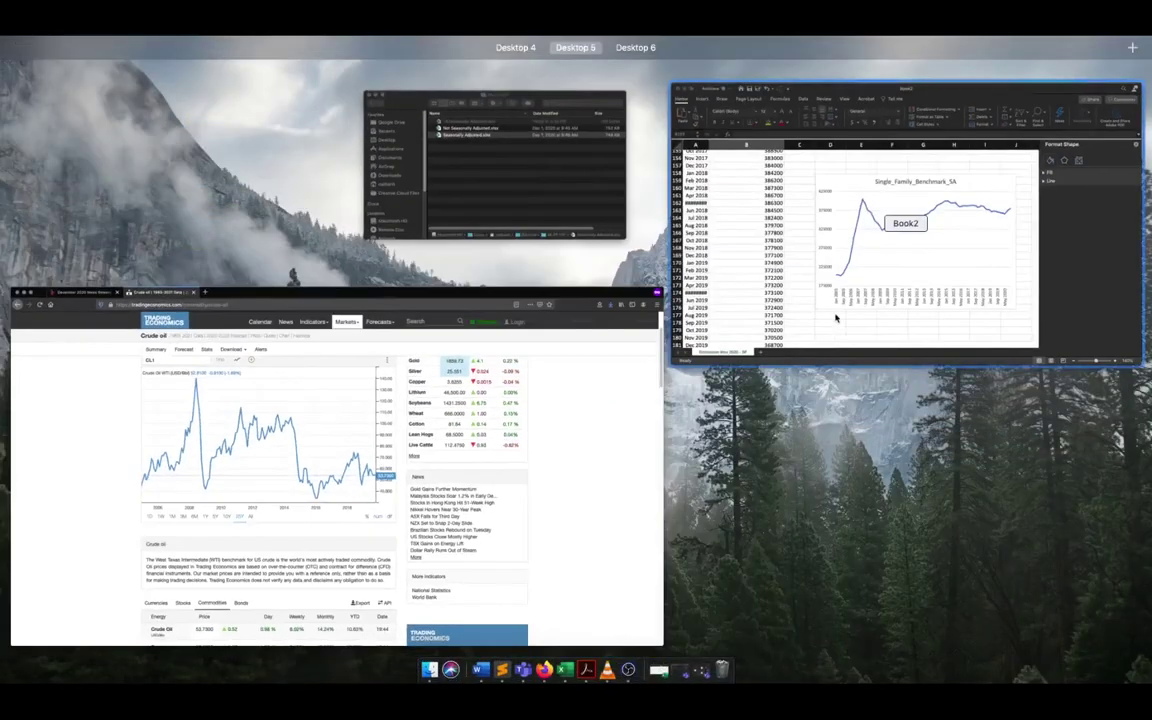
{"action": "left_click", "coordinate": [833, 319]}
{"action": "left_click_drag", "start_coordinate": [603, 75], "coordinate": [830, 84]}
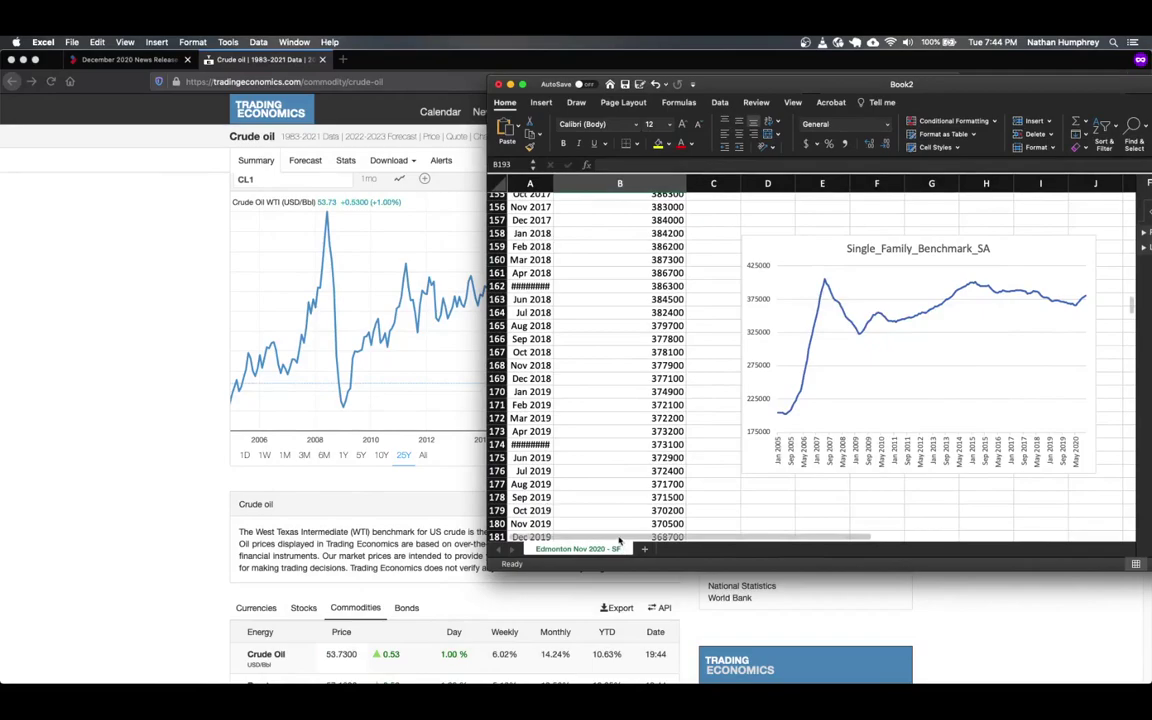
{"action": "scroll", "coordinate": [738, 540], "scroll_direction": "right", "scroll_amount": 3}
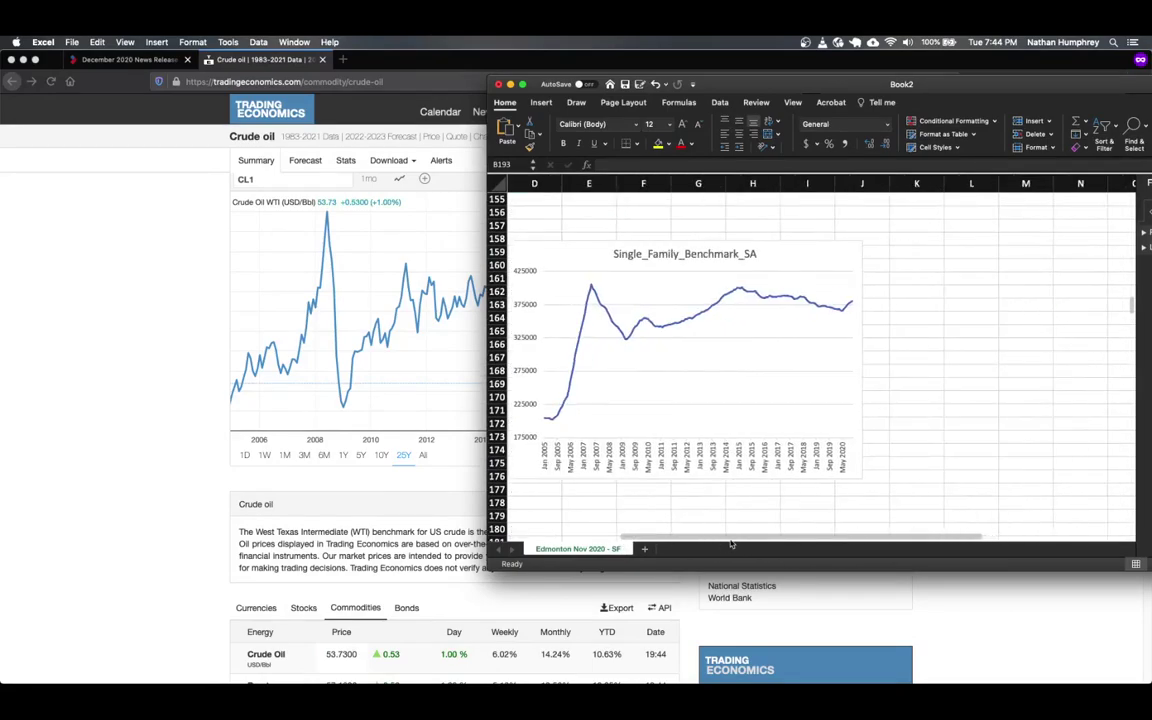
{"action": "left_click_drag", "start_coordinate": [728, 88], "coordinate": [886, 59]}
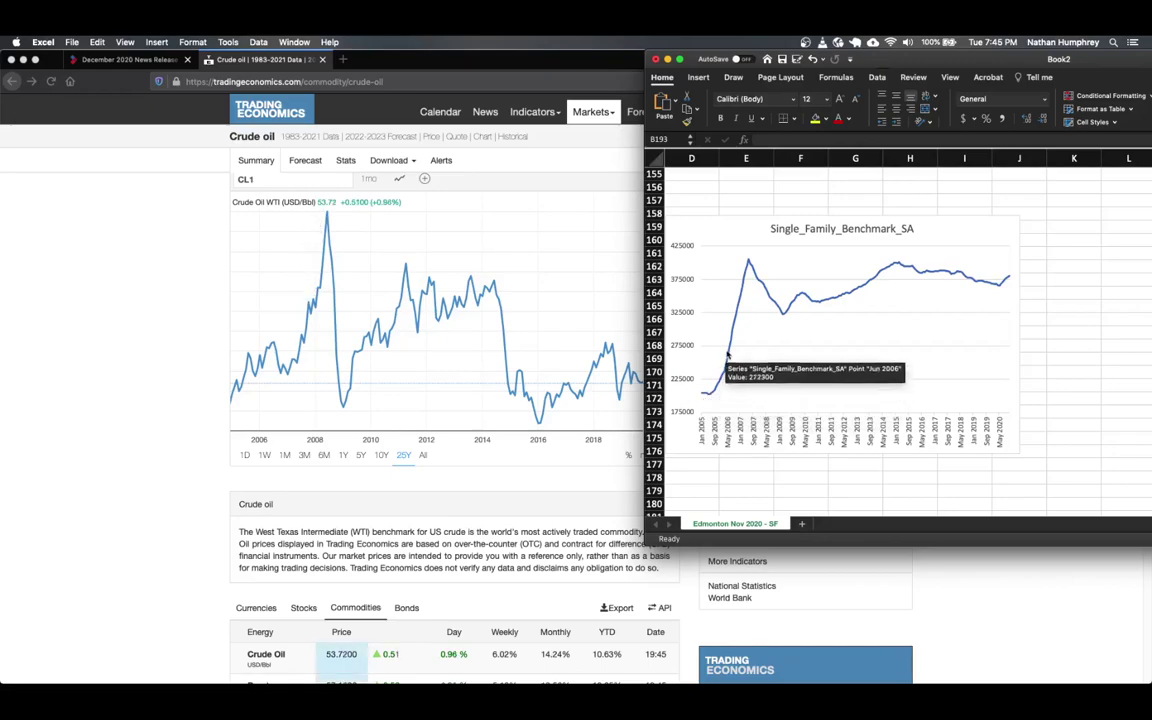
Compare the benchmark house price points around the 2006-2007 climb and the following decline with the crude oil curve
{"action": "mouse_move", "coordinate": [748, 261]}
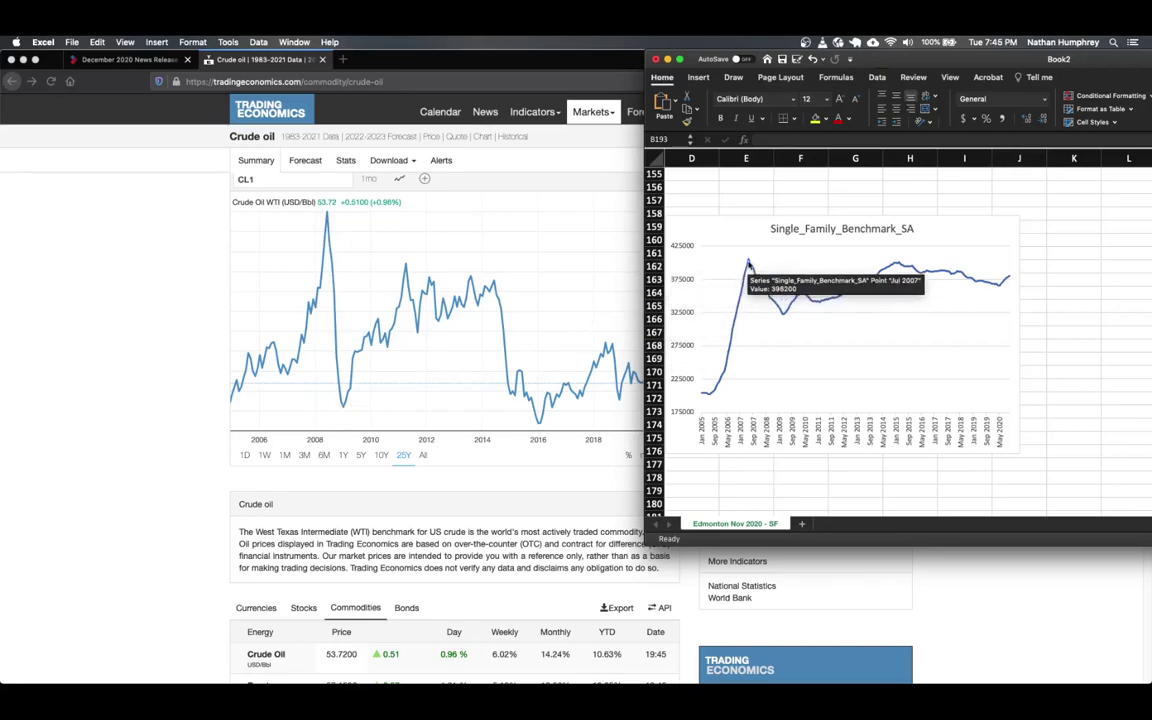
{"action": "mouse_move", "coordinate": [741, 310]}
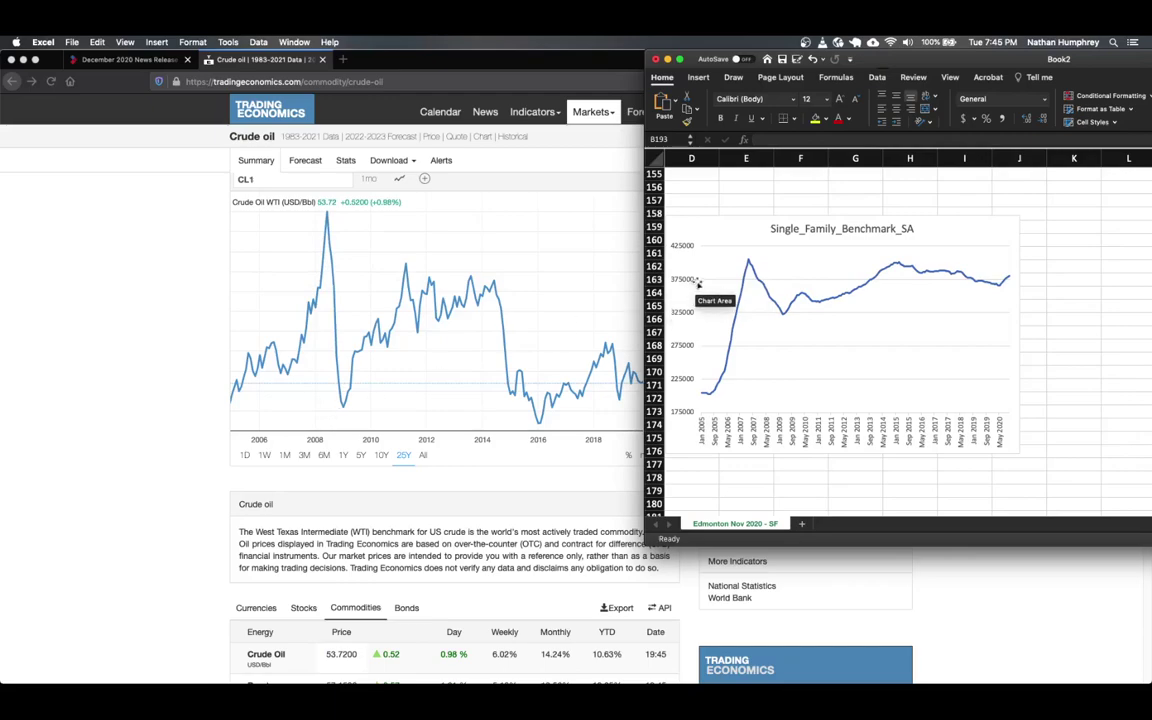
{"action": "mouse_move", "coordinate": [776, 308]}
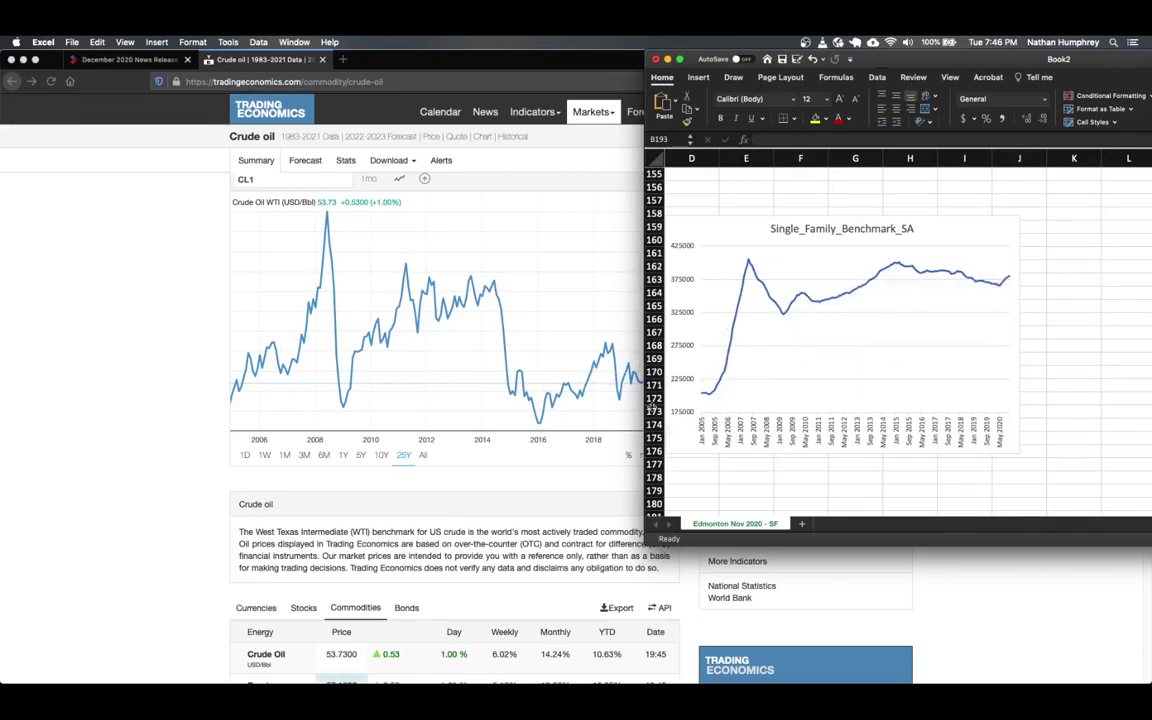
Return to the crude oil page and zoom its chart to late 2018 through January 2021 to examine the 2020 price drop and recovery
{"action": "left_click", "coordinate": [617, 372]}
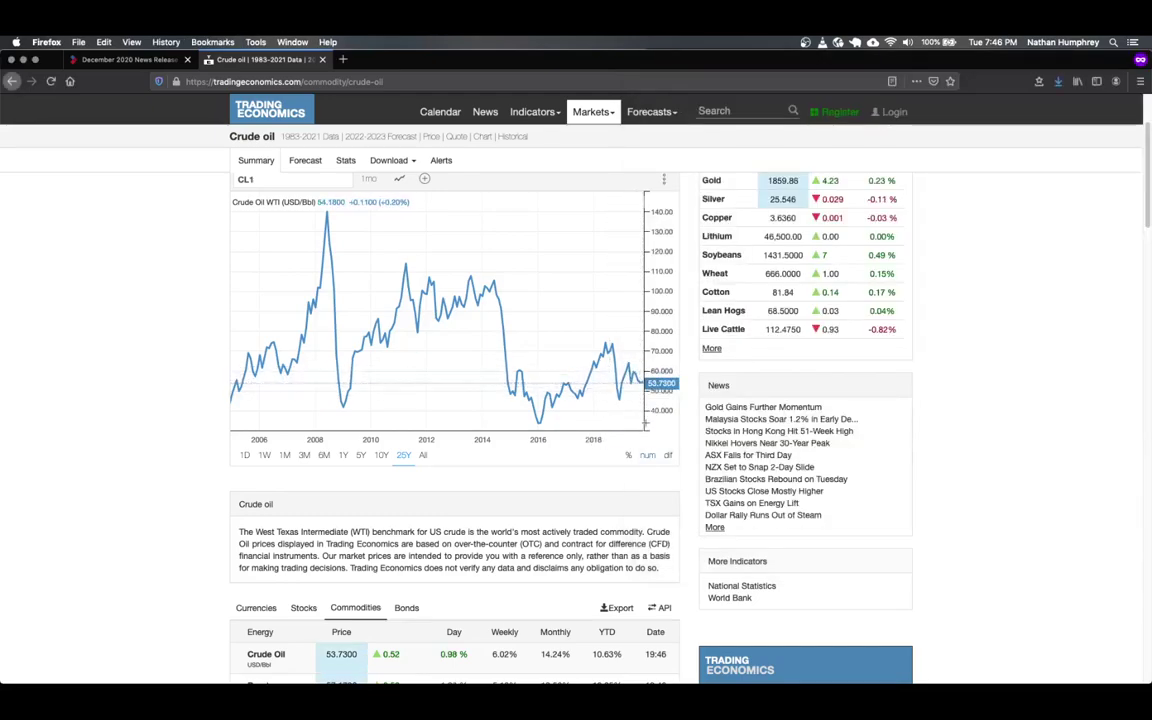
{"action": "scroll", "coordinate": [533, 366], "scroll_direction": "up", "scroll_amount": 5}
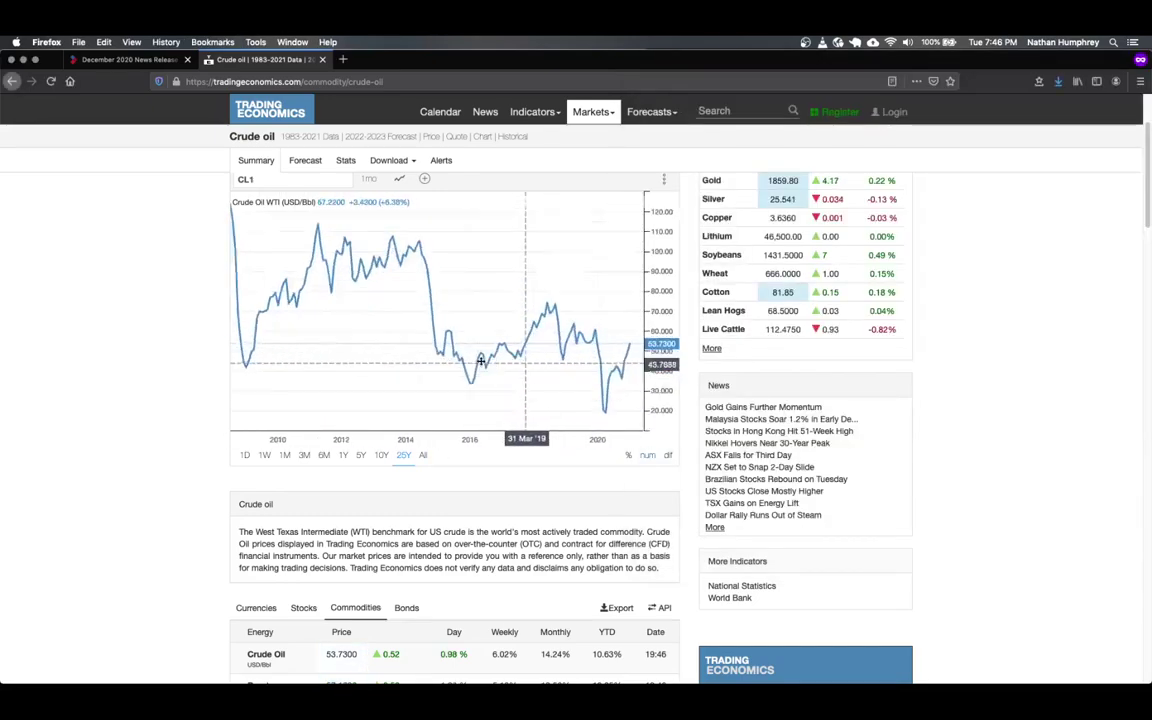
{"action": "scroll", "coordinate": [533, 366], "scroll_direction": "up", "scroll_amount": 2}
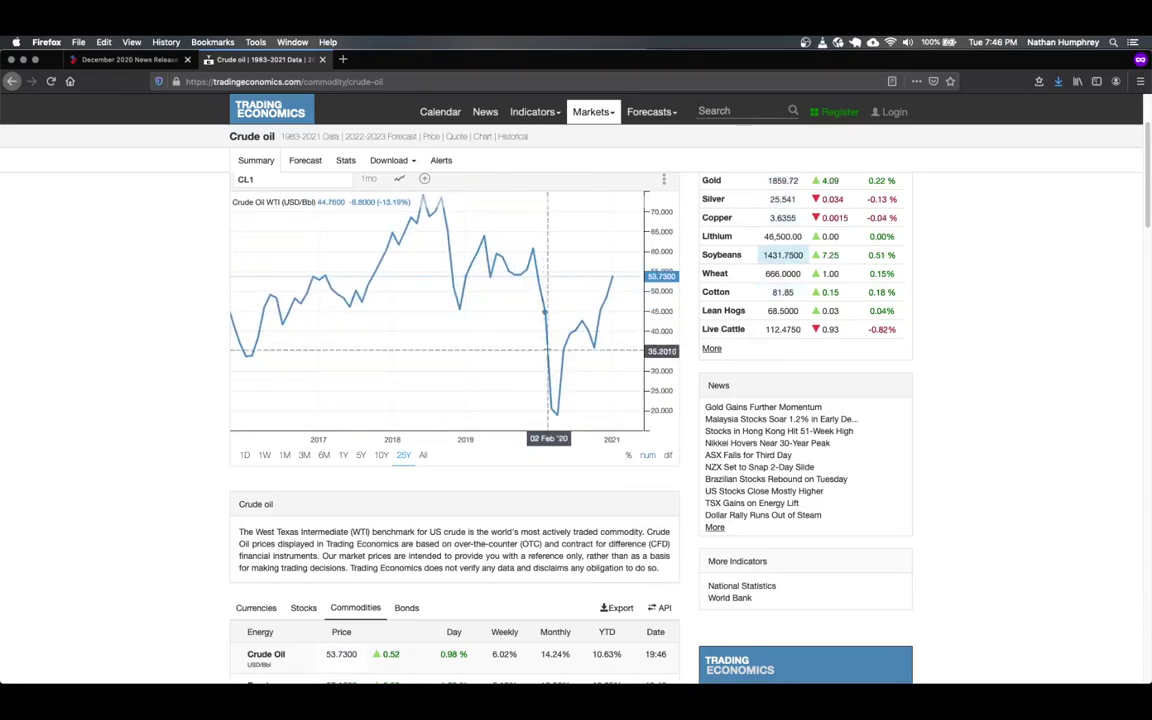
{"action": "scroll", "coordinate": [450, 360], "scroll_direction": "up", "scroll_amount": 3}
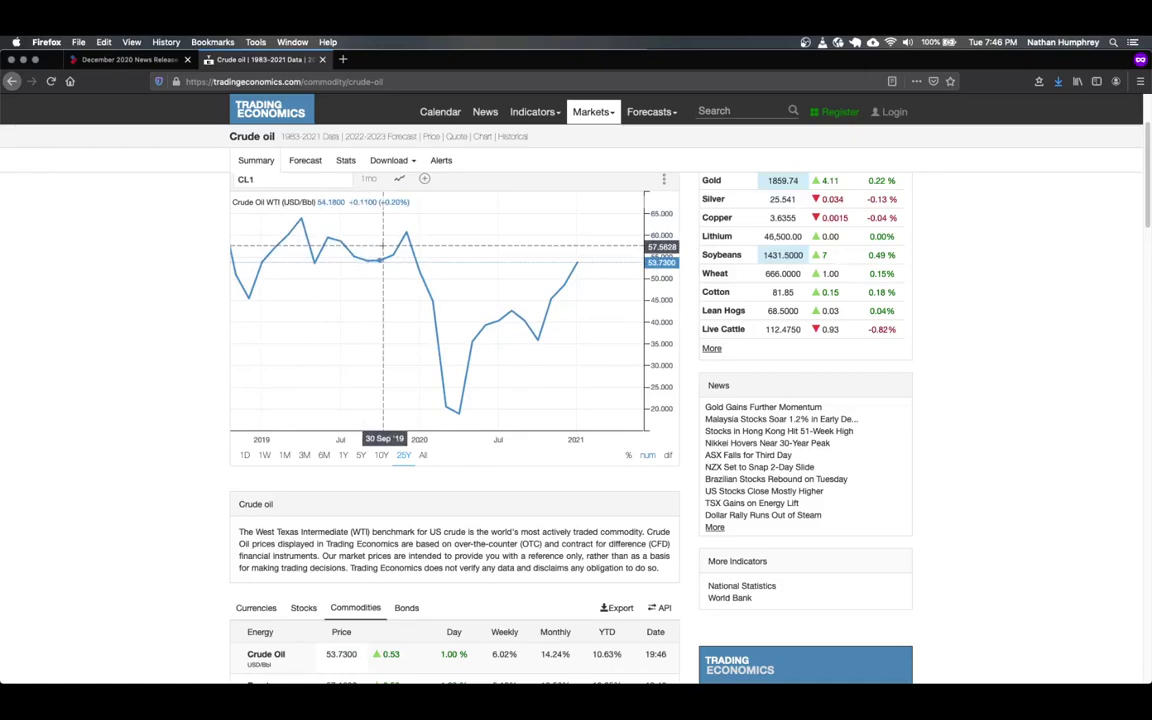
{"action": "mouse_move", "coordinate": [289, 234]}
{"action": "left_mouse_down"}
{"action": "mouse_move", "coordinate": [452, 233]}
{"action": "mouse_move", "coordinate": [306, 244]}
{"action": "left_mouse_up"}
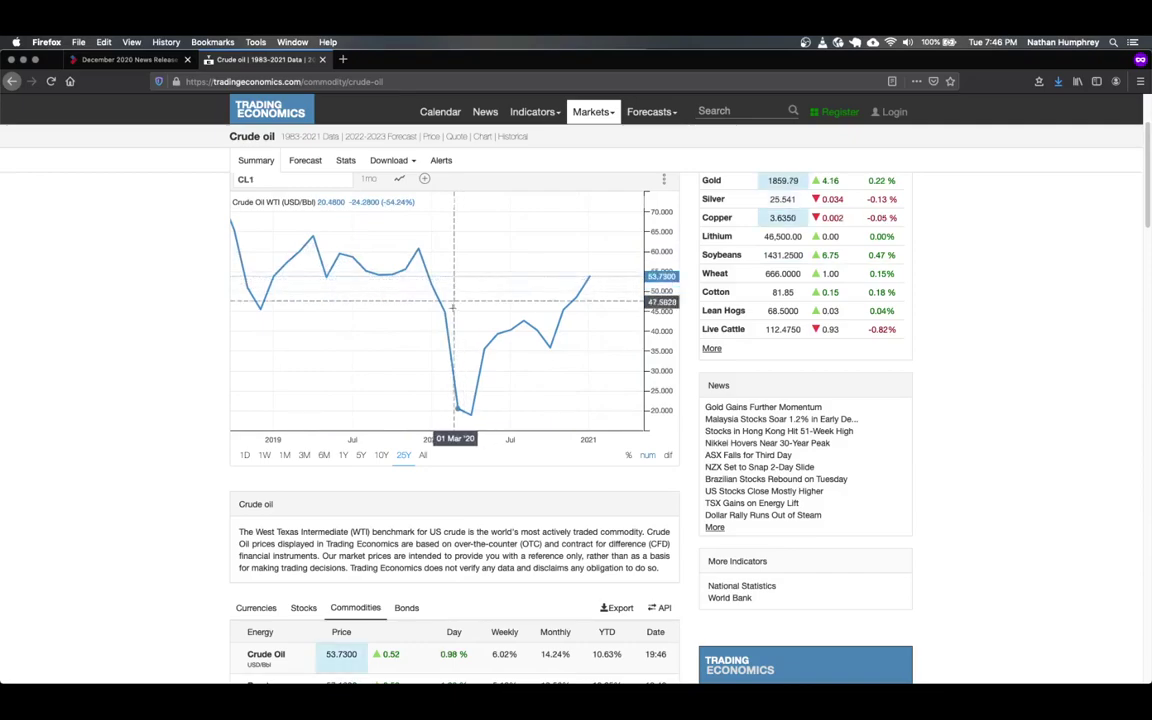
{"action": "mouse_move", "coordinate": [467, 413]}
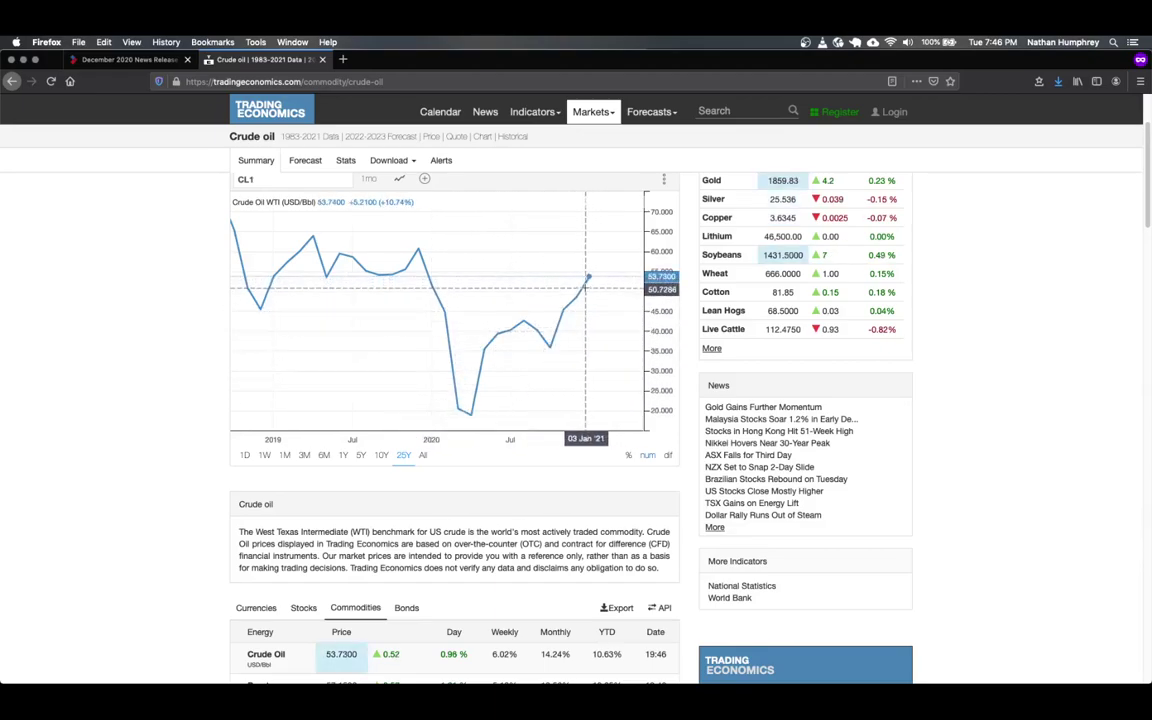
Switch back to the Excel workbook, move its window fully on screen, and show the date and price columns together with the chart
{"action": "key", "text": "ctrl+Up"}
{"action": "left_click", "coordinate": [365, 231]}
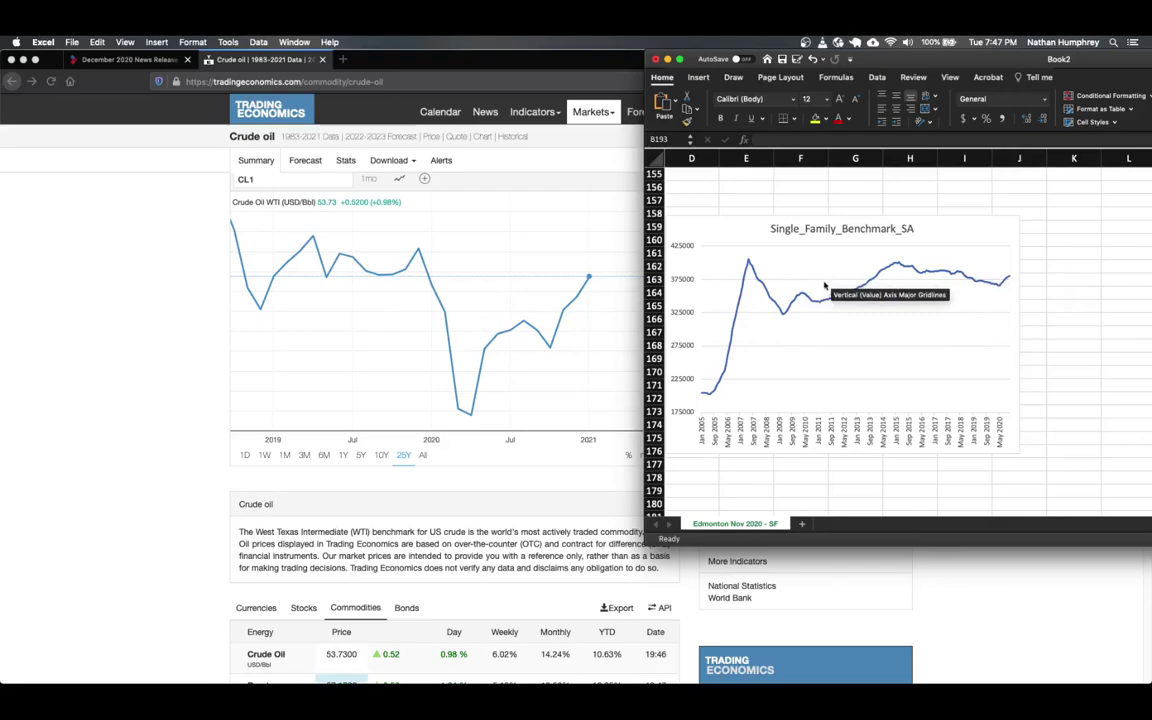
{"action": "left_click_drag", "start_coordinate": [970, 62], "coordinate": [620, 55]}
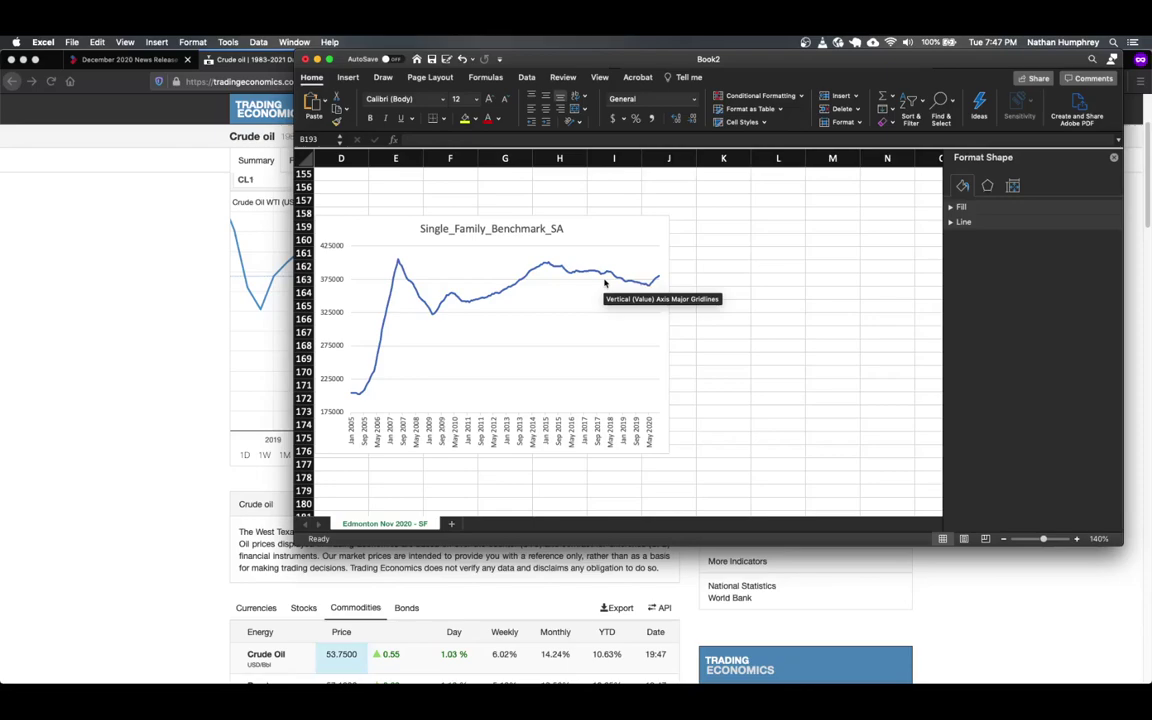
{"action": "left_click", "coordinate": [559, 490]}
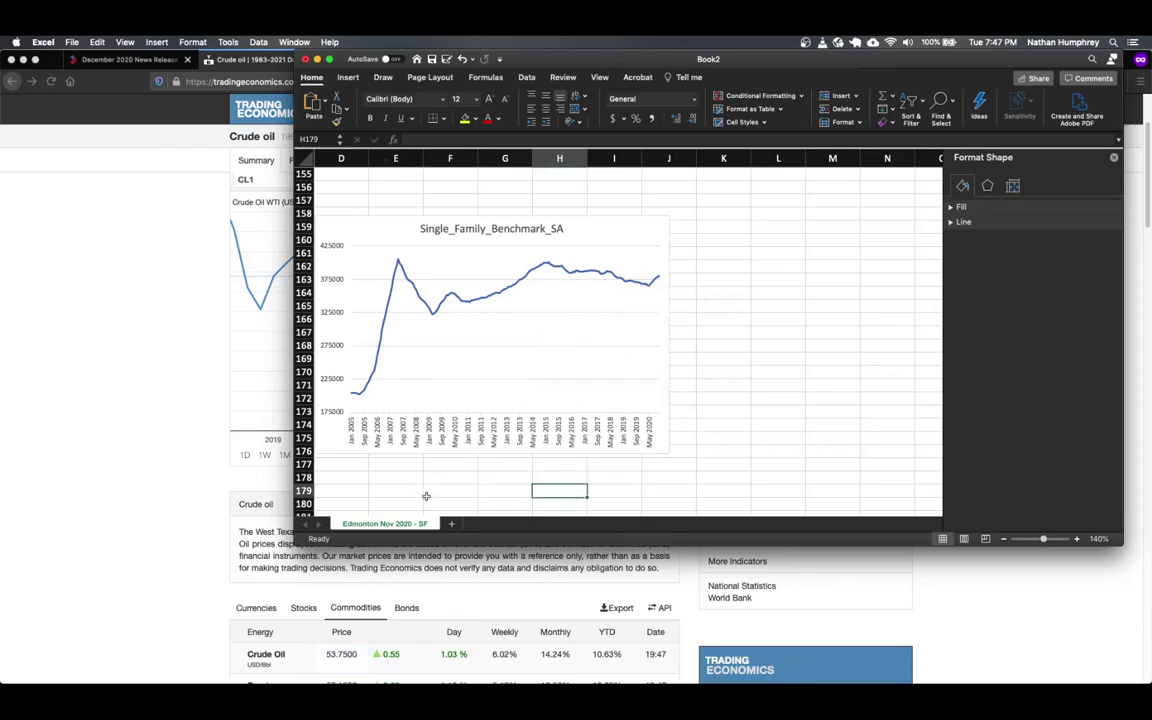
{"action": "scroll", "coordinate": [430, 514], "scroll_direction": "left", "scroll_amount": 5}
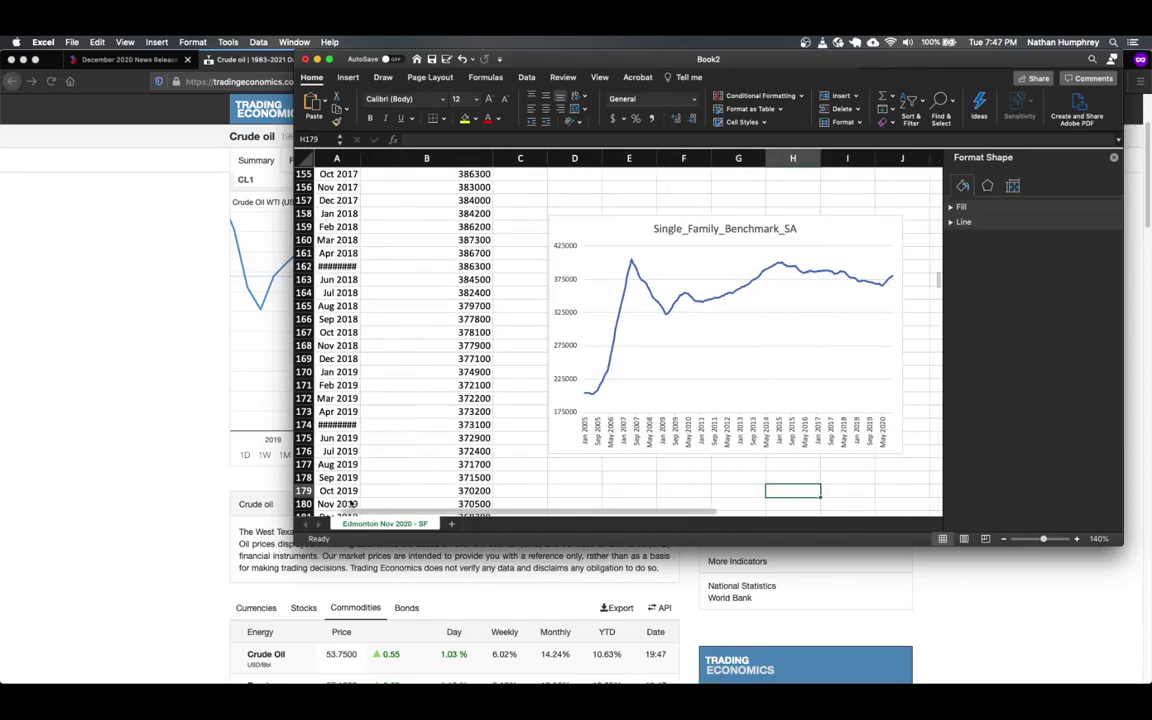